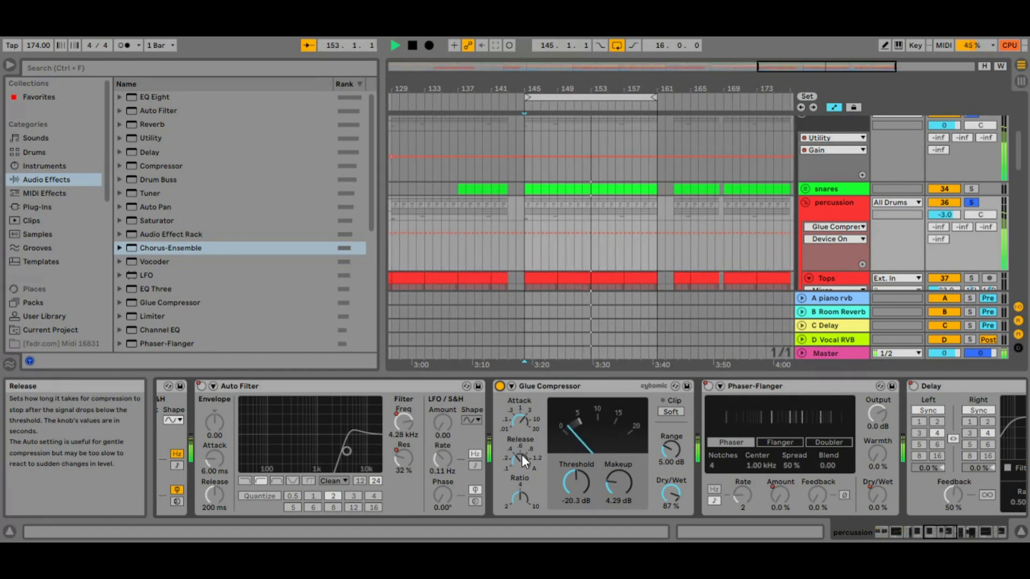
Step: Stop playback and set the percussion track's Glue Compressor release to A (auto) and its ratio to 2
{"action": "key", "text": "space"}
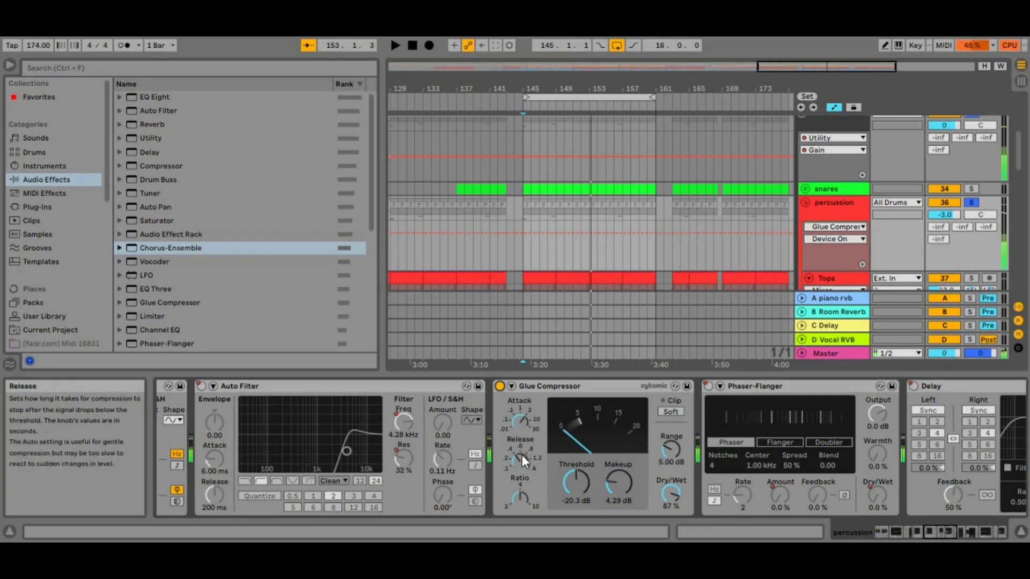
{"action": "left_click", "coordinate": [522, 420]}
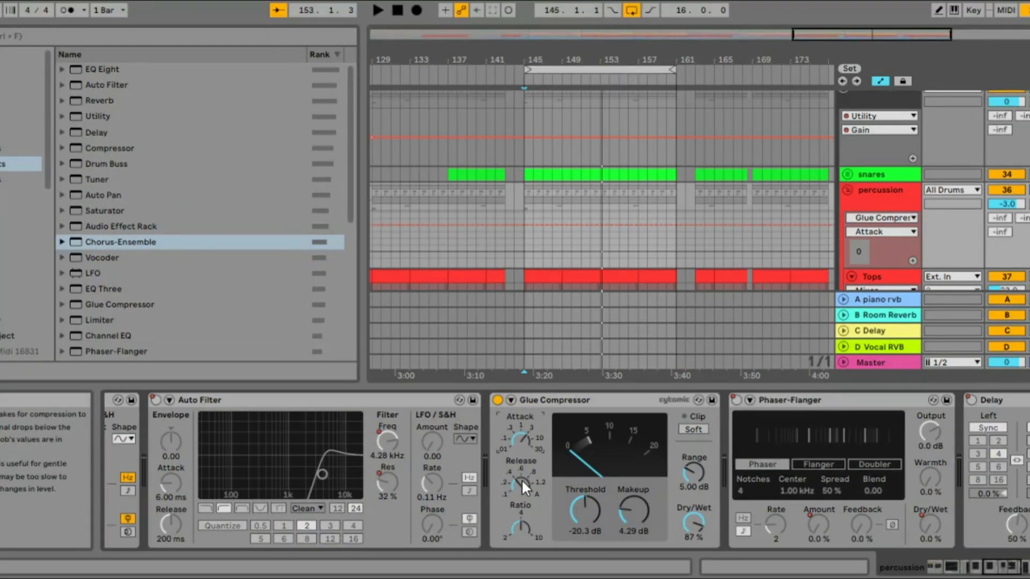
{"action": "left_click", "coordinate": [521, 466]}
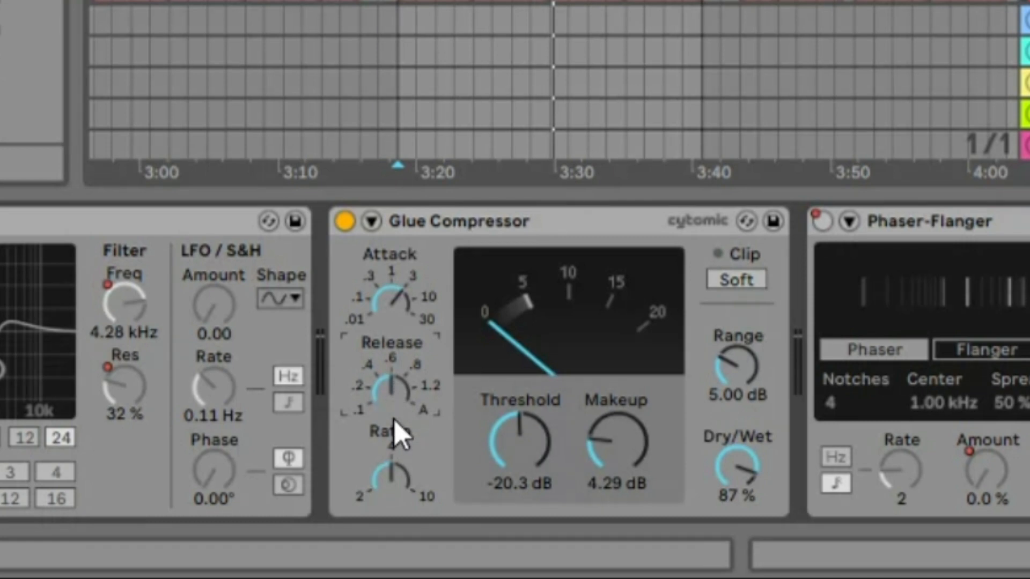
{"action": "left_click_drag", "start_coordinate": [394, 390], "coordinate": [394, 348]}
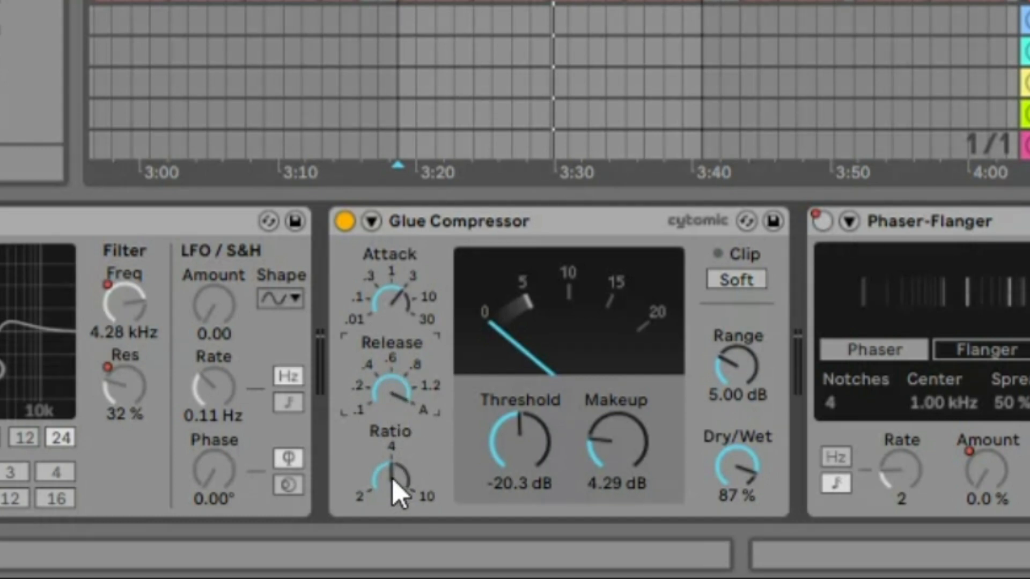
{"action": "left_click_drag", "start_coordinate": [392, 478], "coordinate": [391, 502]}
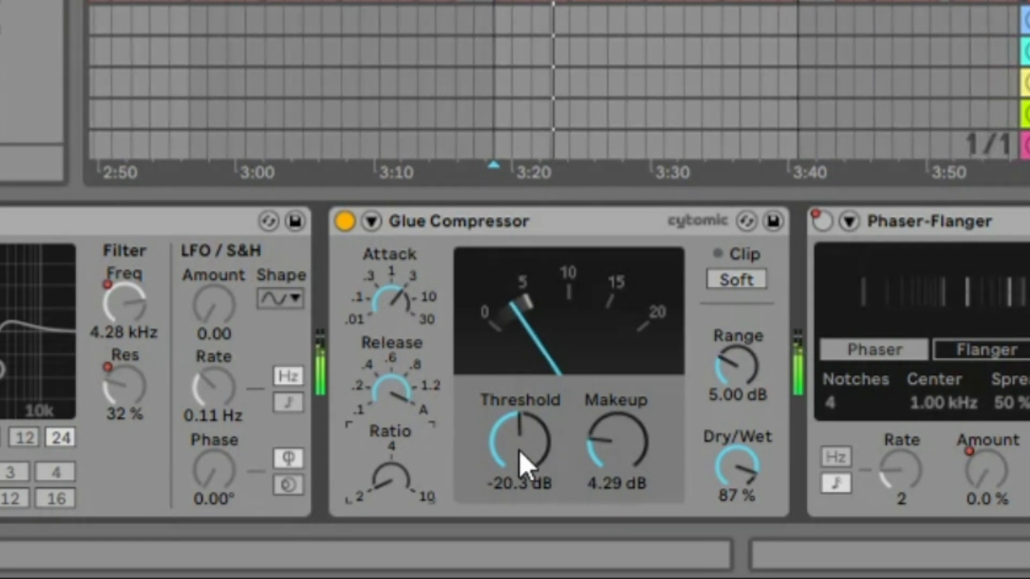
Step: Set the Glue Compressor's makeup to 4.13 dB and sweep its dry/wet down to 0 % and back up
{"action": "mouse_move", "coordinate": [616, 466]}
{"action": "left_mouse_down"}
{"action": "mouse_move", "coordinate": [616, 491]}
{"action": "mouse_move", "coordinate": [616, 469]}
{"action": "left_mouse_up"}
{"action": "left_click_drag", "start_coordinate": [738, 465], "coordinate": [737, 499]}
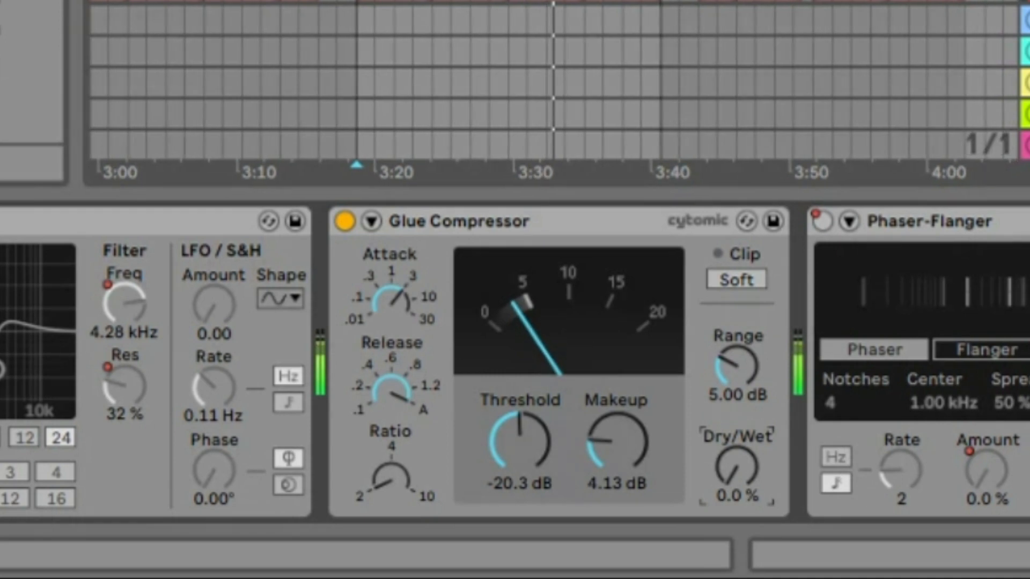
{"action": "left_click_drag", "start_coordinate": [738, 498], "coordinate": [737, 465]}
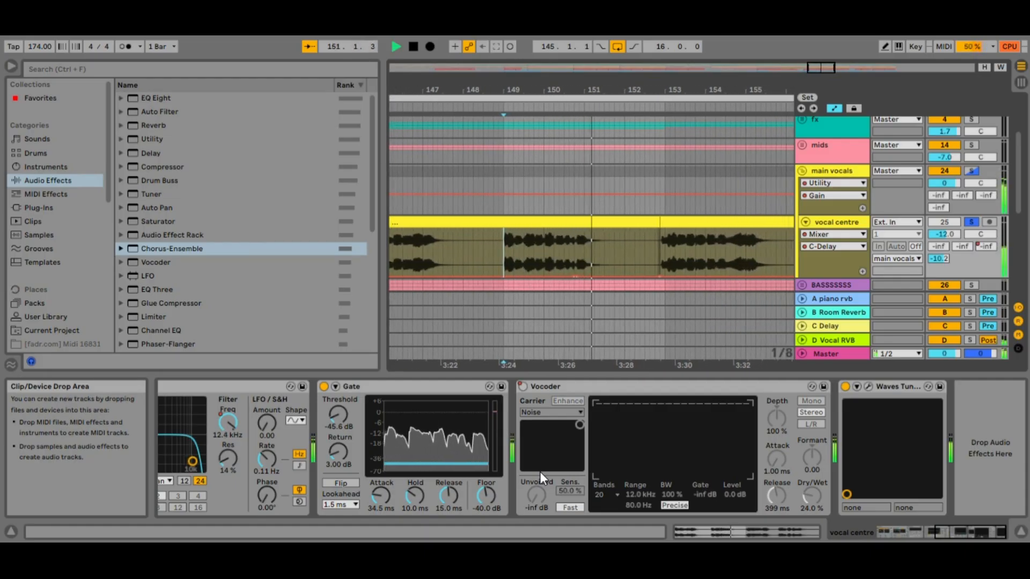
Step: Compare the vocal centre phrase from bar 149 without and with its C-Delay send automation by playing it back
{"action": "key", "text": "space"}
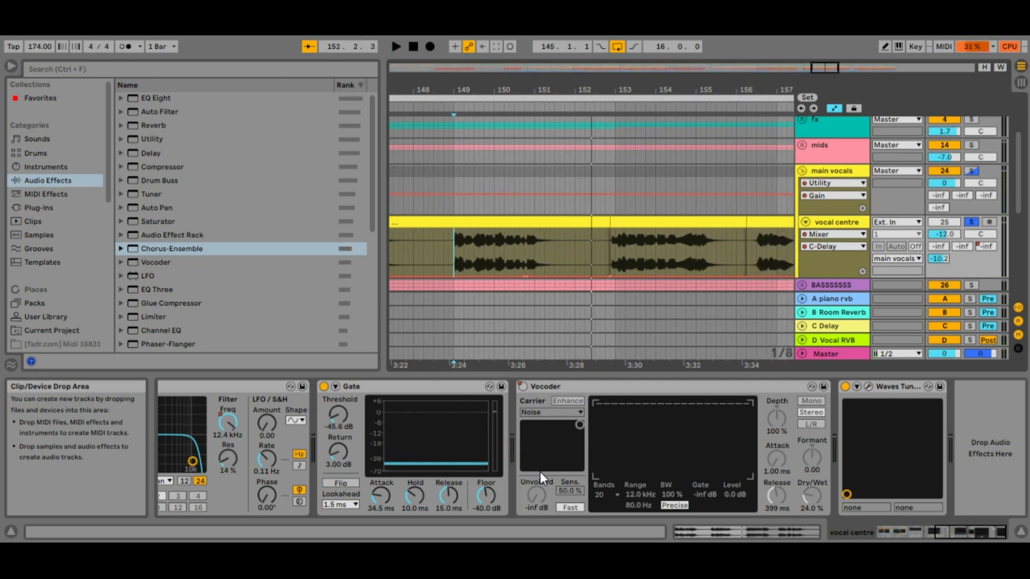
{"action": "key", "text": "space"}
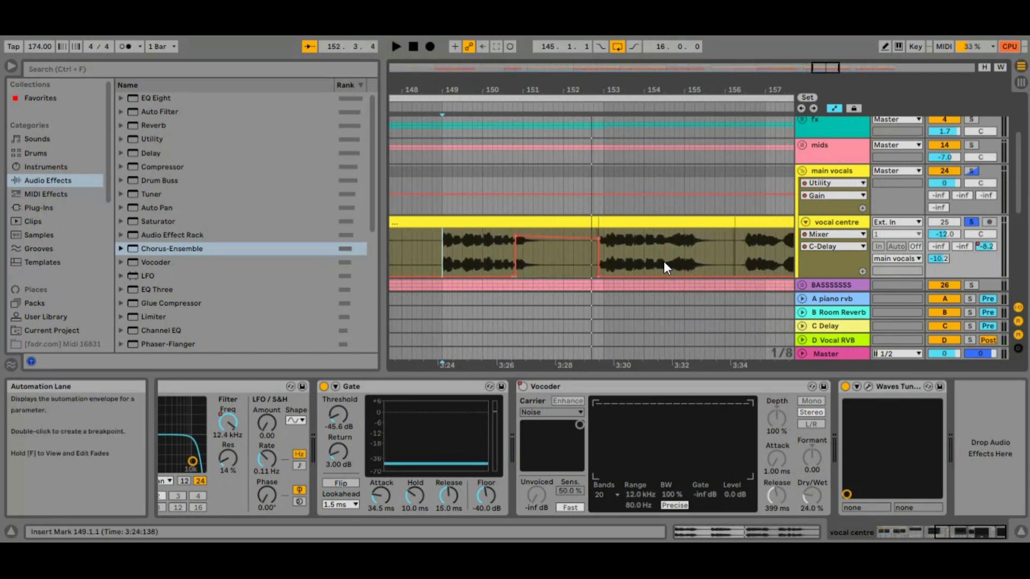
{"action": "key", "text": "space"}
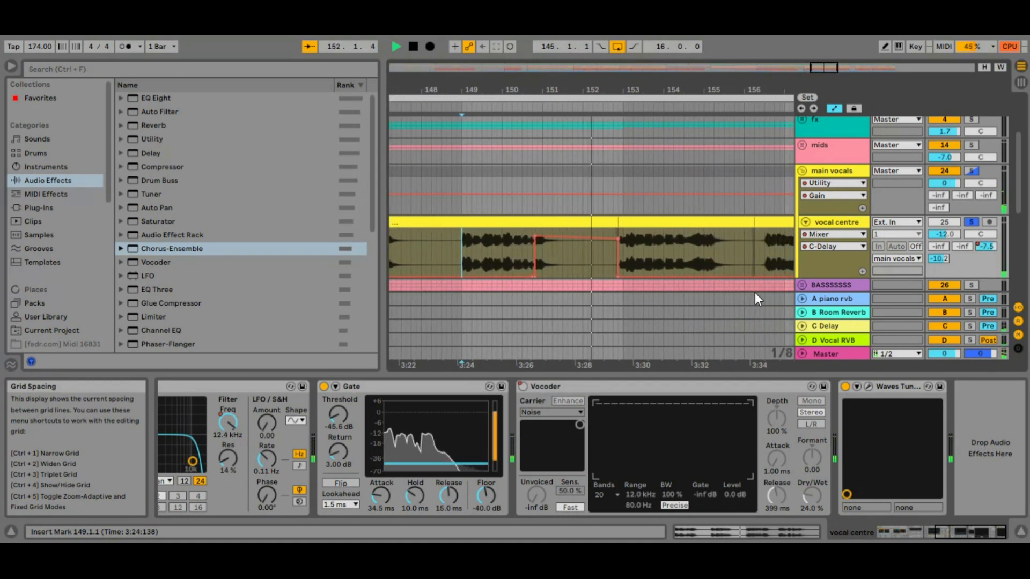
{"action": "key", "text": "space"}
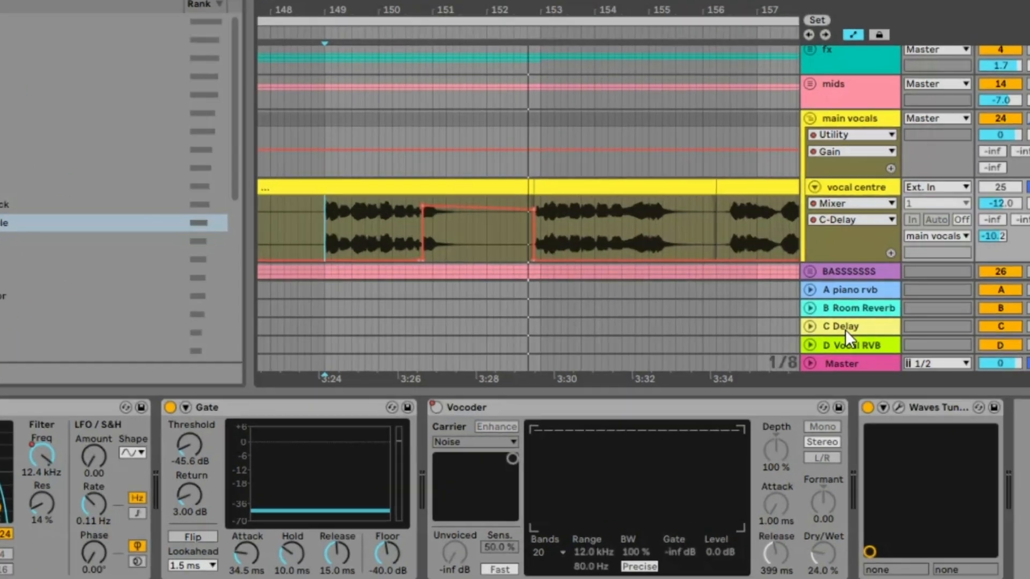
Step: Show the C Delay return track's Delay device and audition its feedback at 34 % and 83 % on the vocal
{"action": "left_click", "coordinate": [828, 328]}
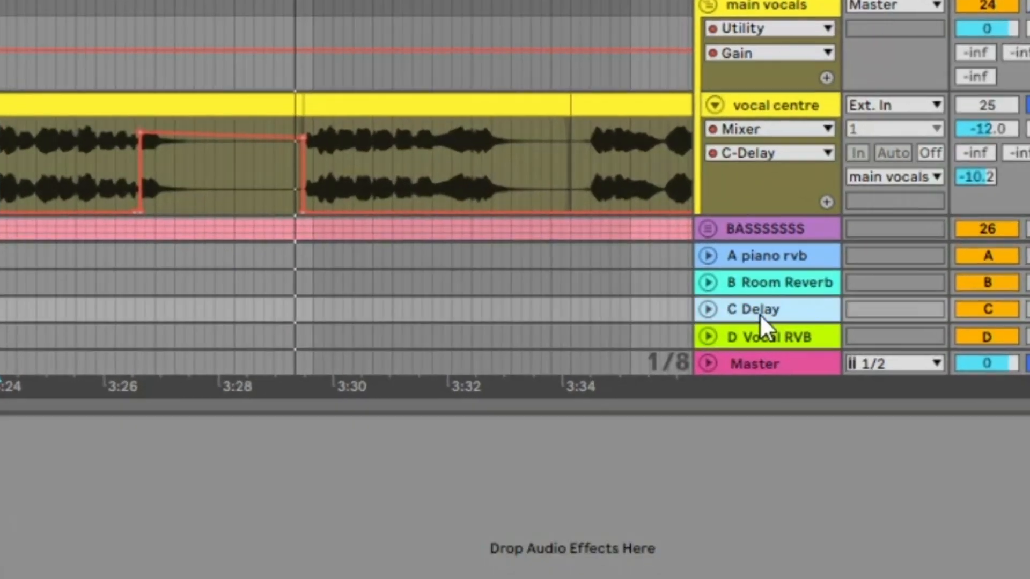
{"action": "double_click", "coordinate": [759, 314]}
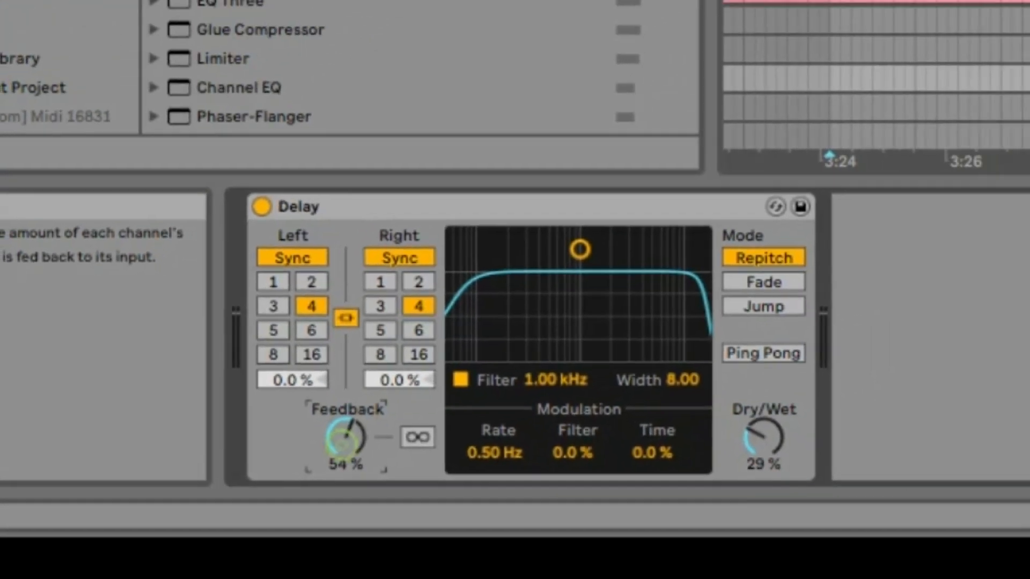
{"action": "left_click_drag", "start_coordinate": [614, 397], "coordinate": [613, 375]}
{"action": "left_click_drag", "start_coordinate": [242, 459], "coordinate": [197, 486]}
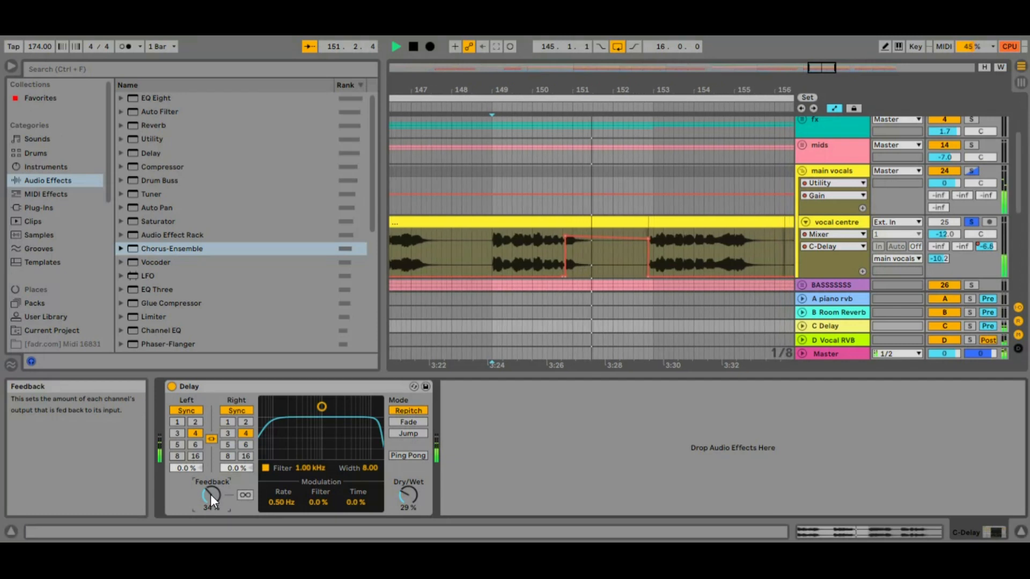
{"action": "key", "text": "space"}
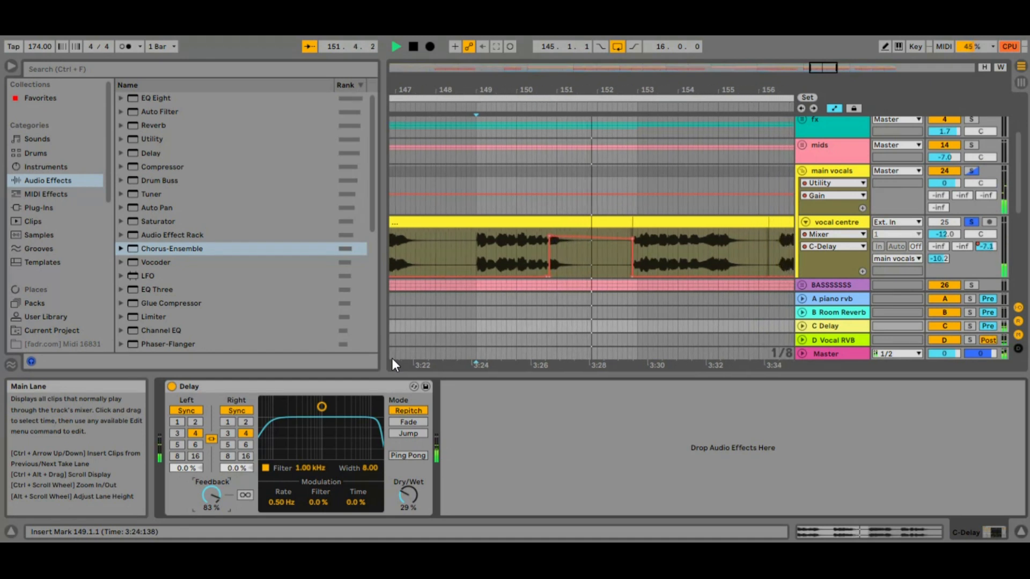
{"action": "key", "text": "space"}
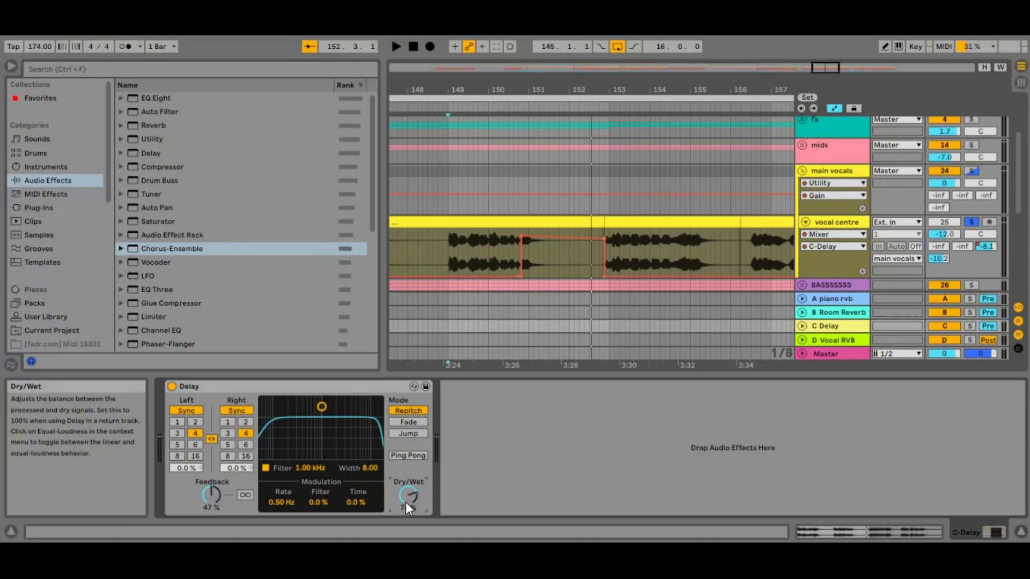
Step: Play the vocal with a high Delay dry/wet and set the dry/wet to about 60 %
{"action": "key", "text": "space"}
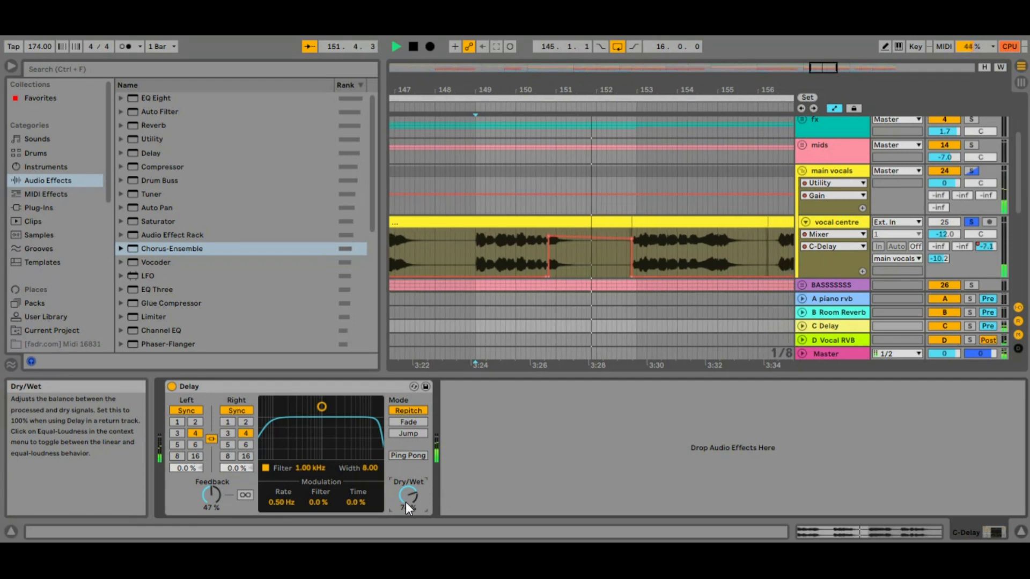
{"action": "key", "text": "space"}
{"action": "left_click_drag", "start_coordinate": [405, 502], "coordinate": [406, 510]}
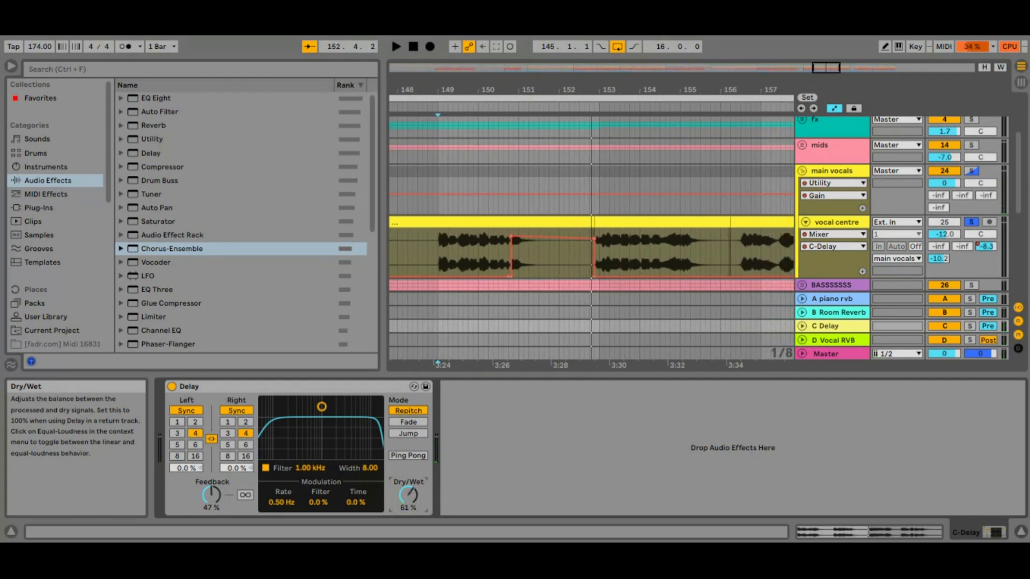
Step: Try the Delay's Ping Pong option on the vocal during playback and turn it off again
{"action": "left_click", "coordinate": [406, 458]}
{"action": "key", "text": "space"}
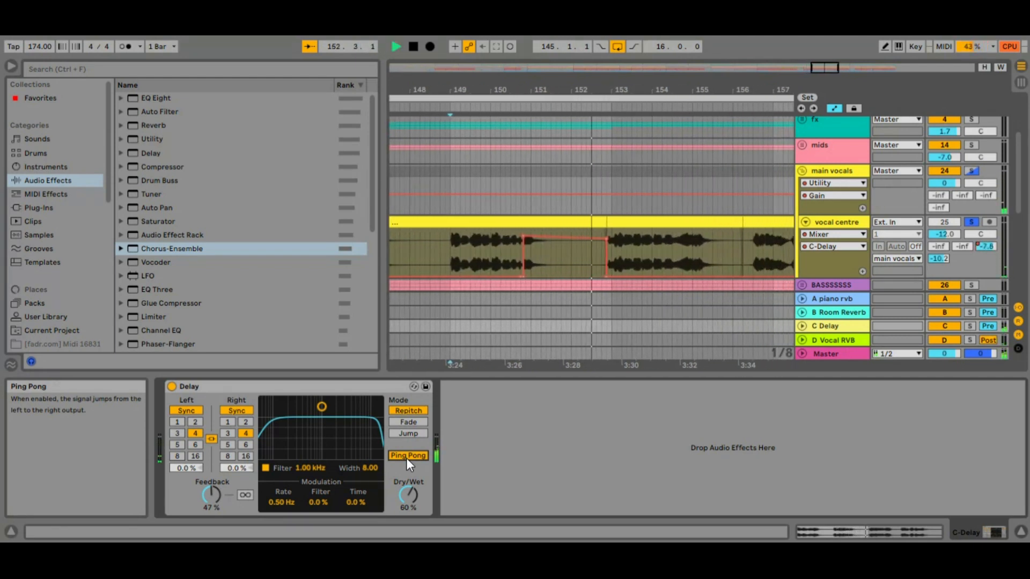
{"action": "key", "text": "space"}
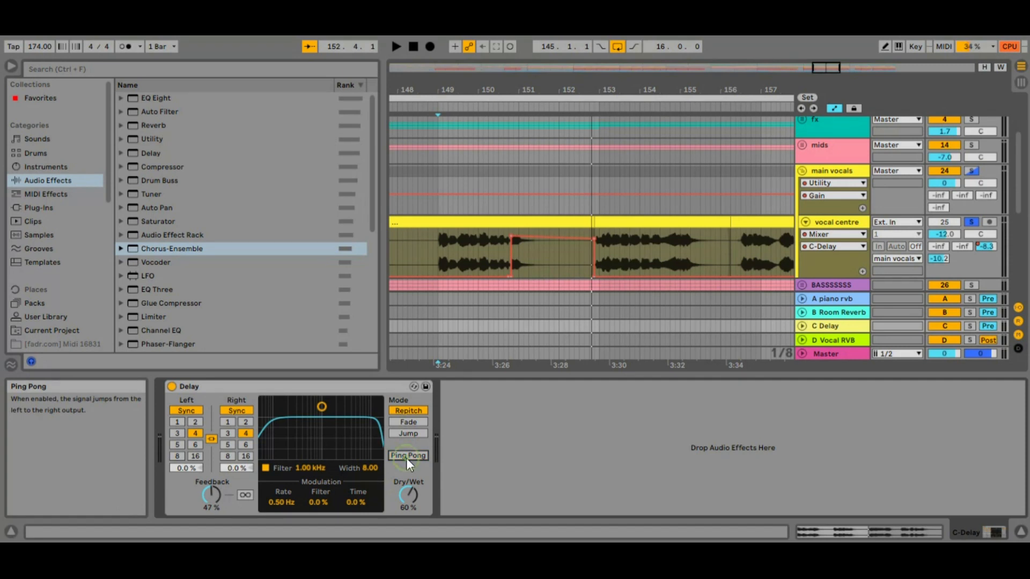
Step: Listen to the vocal delay and to the C Delay return's delay-time automation leading into bar 137
{"action": "key", "text": "space"}
{"action": "mouse_move", "coordinate": [362, 444]}
{"action": "left_mouse_down"}
{"action": "mouse_move", "coordinate": [336, 410]}
{"action": "mouse_move", "coordinate": [318, 414]}
{"action": "mouse_move", "coordinate": [347, 442]}
{"action": "mouse_move", "coordinate": [302, 442]}
{"action": "mouse_move", "coordinate": [356, 447]}
{"action": "mouse_move", "coordinate": [350, 427]}
{"action": "mouse_move", "coordinate": [363, 443]}
{"action": "left_mouse_up"}
{"action": "key", "text": "space"}
{"action": "key", "text": "space"}
{"action": "key", "text": "space"}
{"action": "key", "text": "space"}
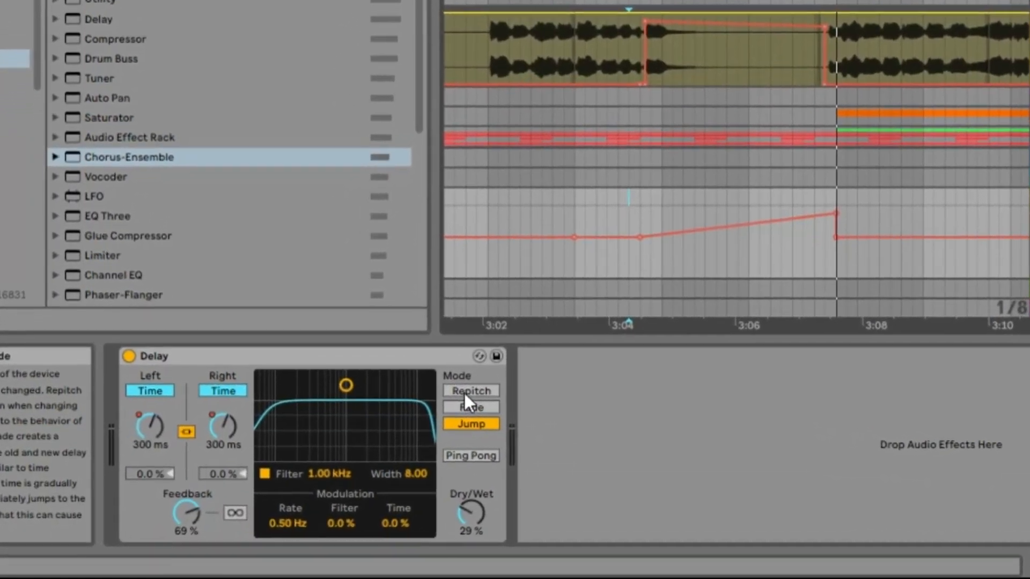
Step: Switch the Delay's transition mode to Repitch and after that to Fade, playing the delay-time automation before bar 137
{"action": "left_click", "coordinate": [429, 410]}
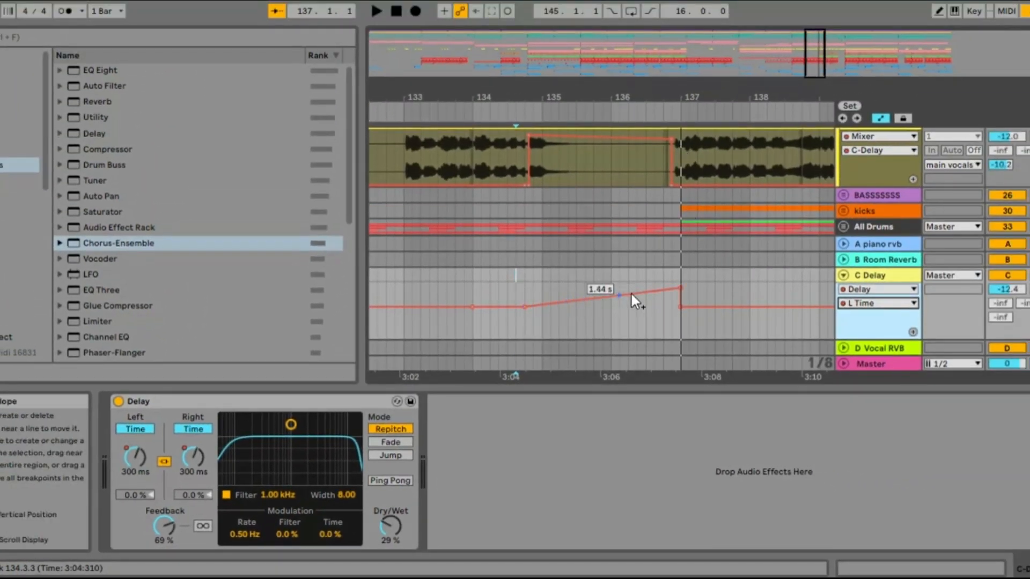
{"action": "left_click", "coordinate": [391, 442]}
{"action": "key", "text": "space"}
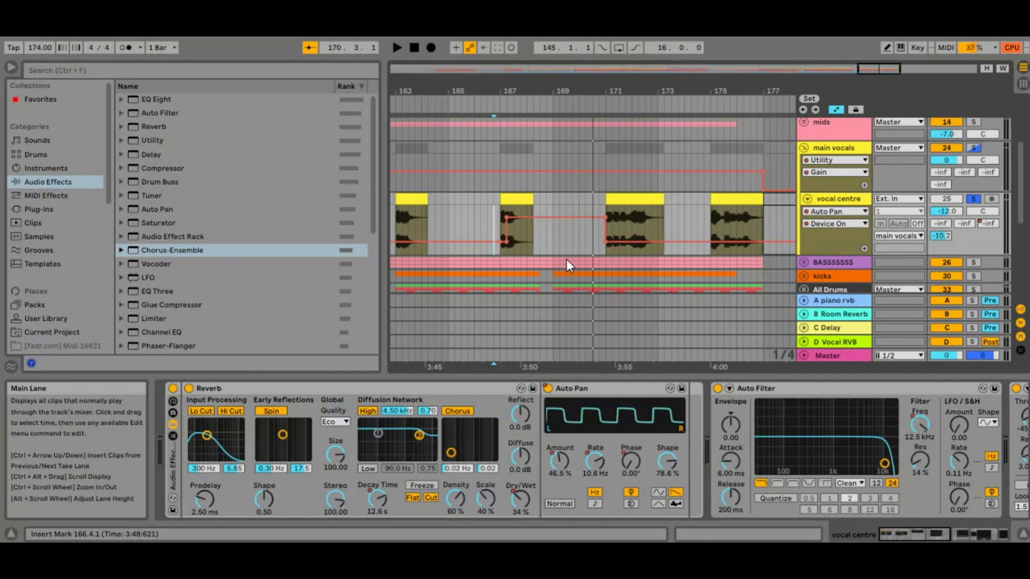
Step: Show the Auto Pan's Phase automation on the vocal centre track and play it from bar 167
{"action": "left_click", "coordinate": [545, 239]}
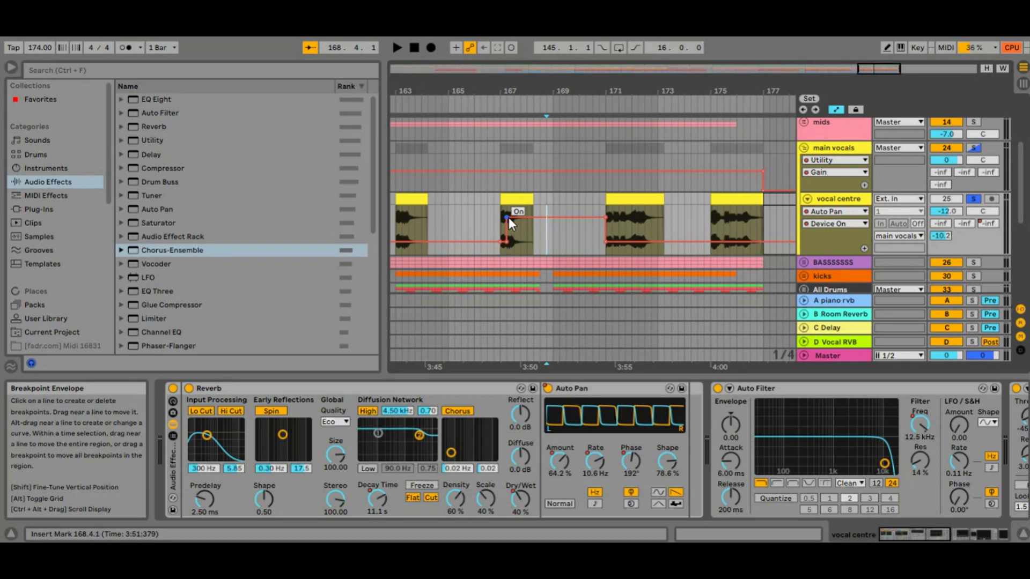
{"action": "left_click", "coordinate": [826, 223]}
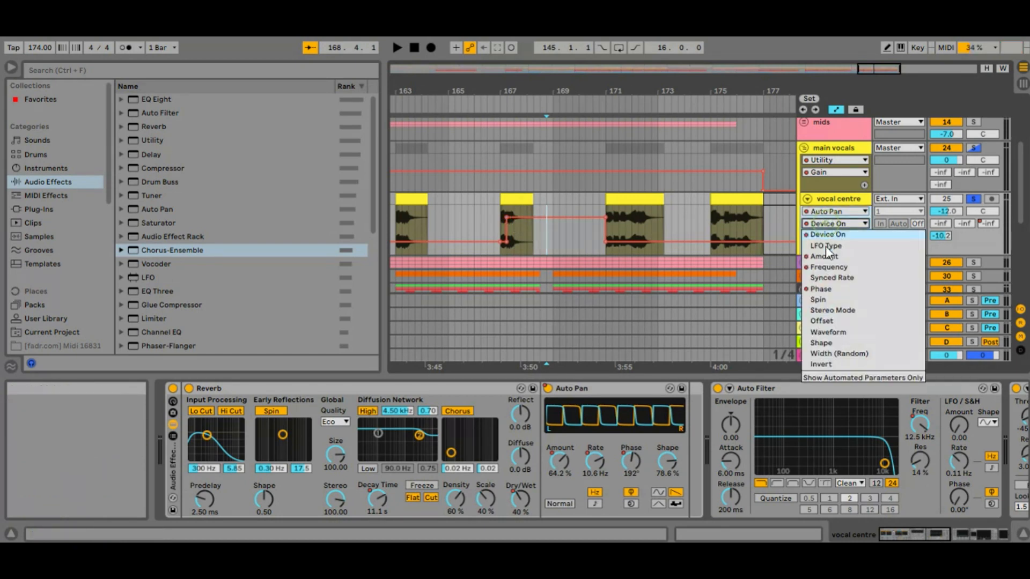
{"action": "left_click", "coordinate": [816, 289]}
{"action": "left_click_drag", "start_coordinate": [549, 229], "coordinate": [552, 229]}
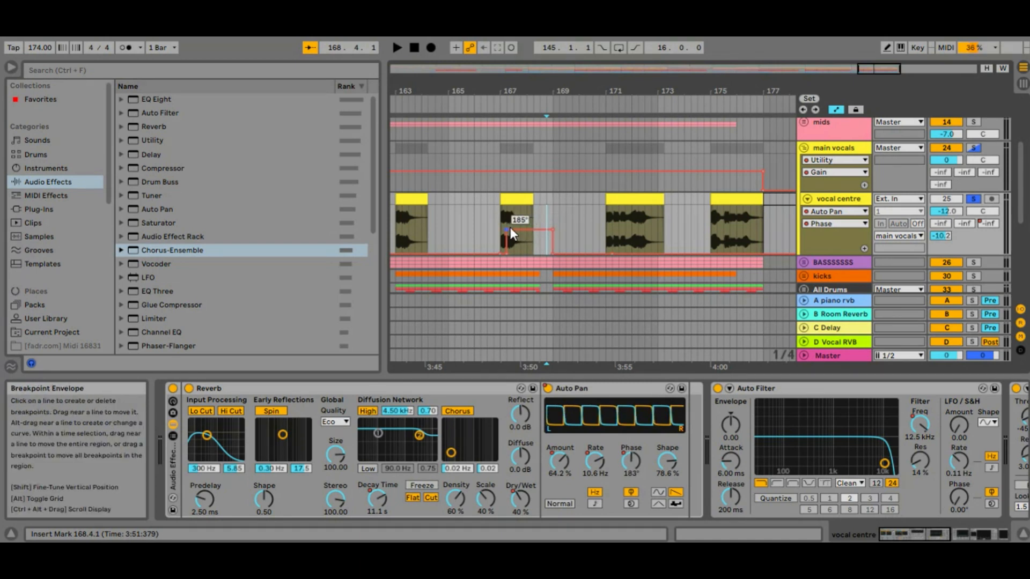
{"action": "left_click", "coordinate": [500, 211]}
{"action": "key", "text": "space"}
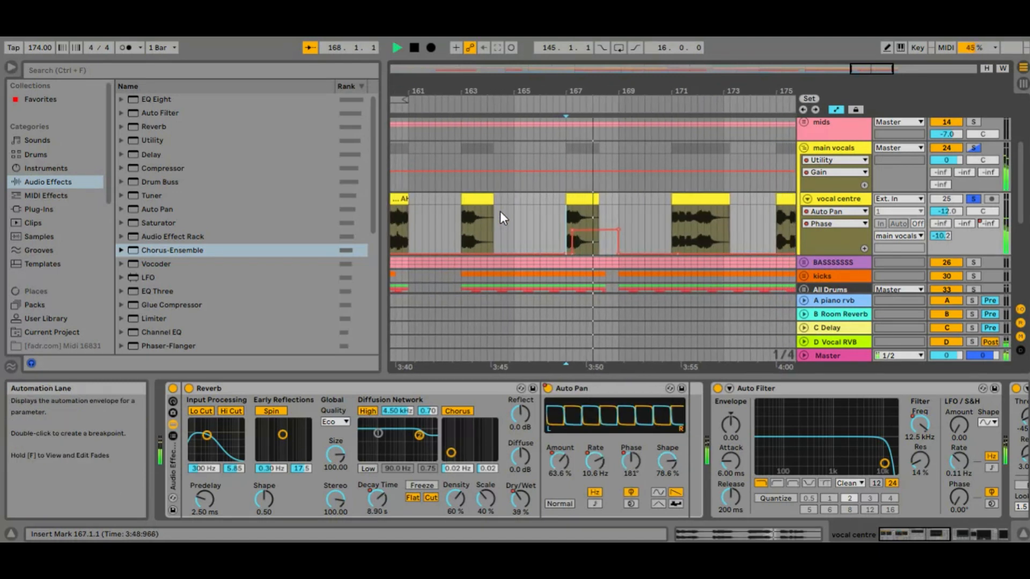
{"action": "key", "text": "space"}
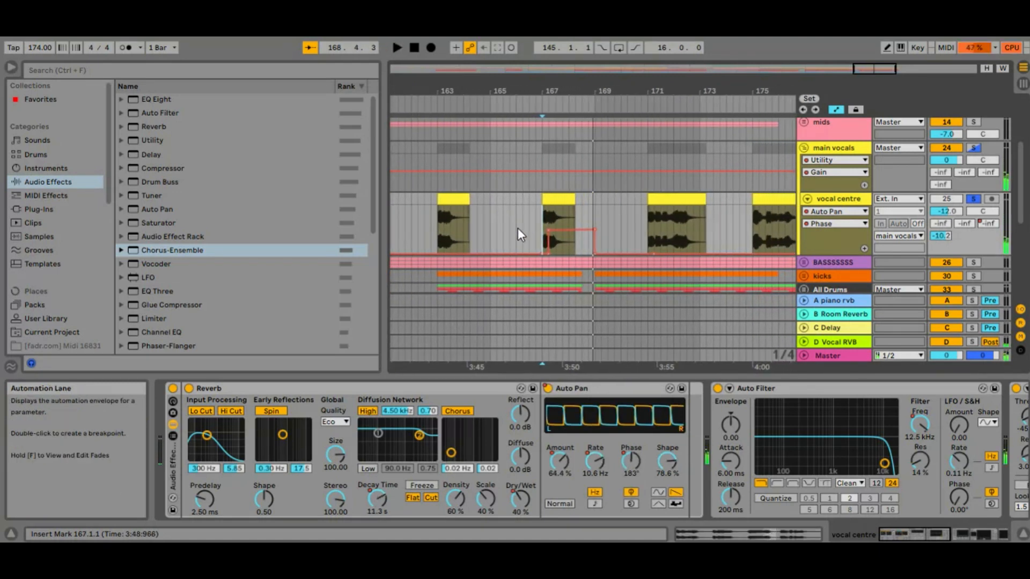
Step: Delete the two raised Auto Pan Phase breakpoints between bars 167 and 169 and play the vocal from bar 167
{"action": "left_click", "coordinate": [551, 233]}
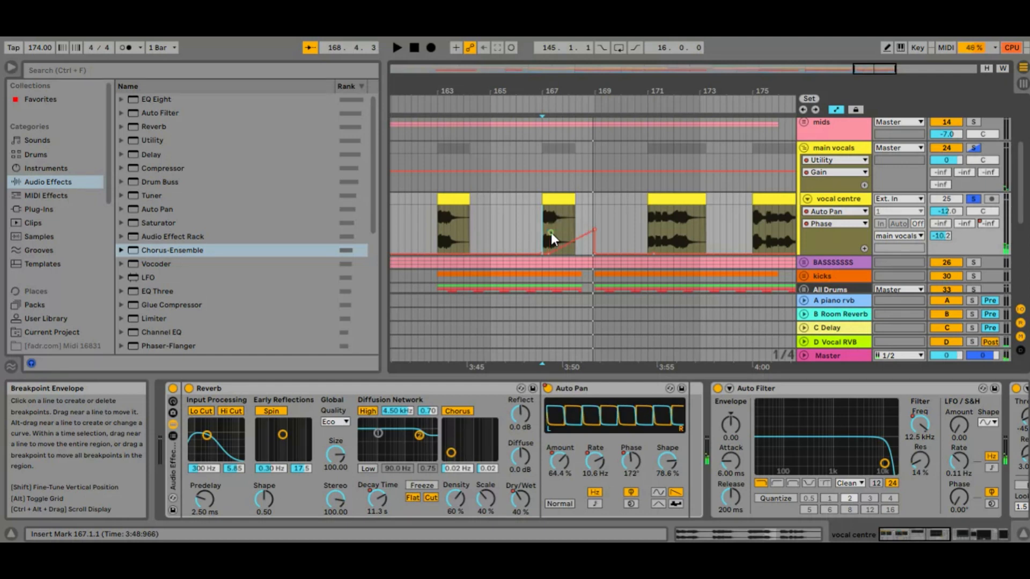
{"action": "left_click", "coordinate": [594, 231]}
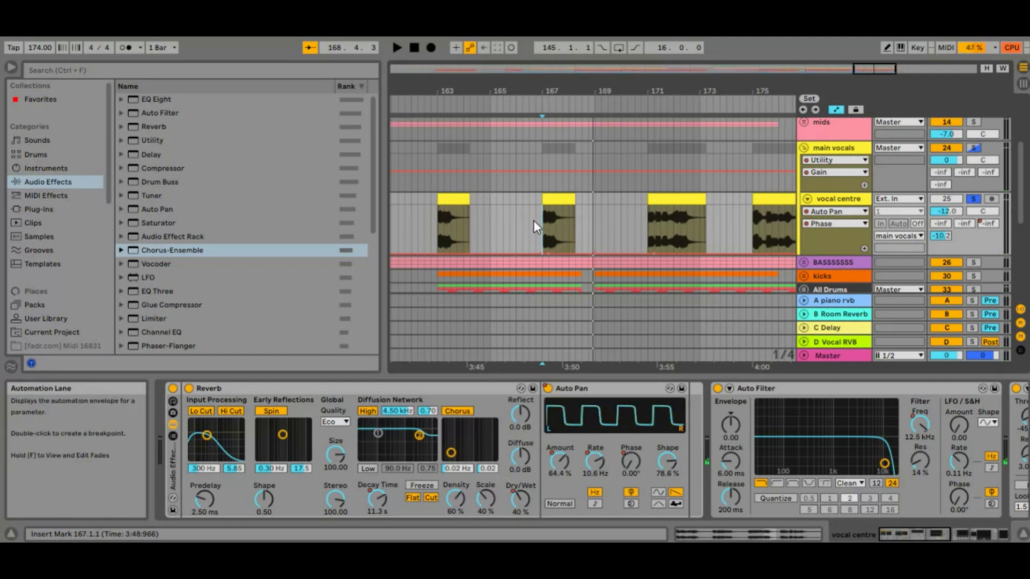
{"action": "key", "text": "space"}
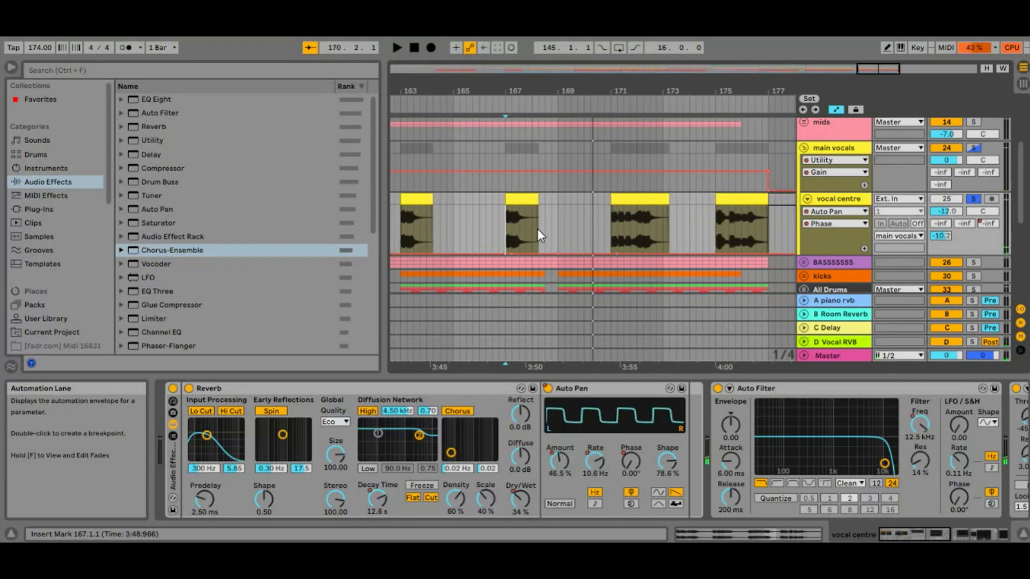
{"action": "double_click", "coordinate": [535, 239]}
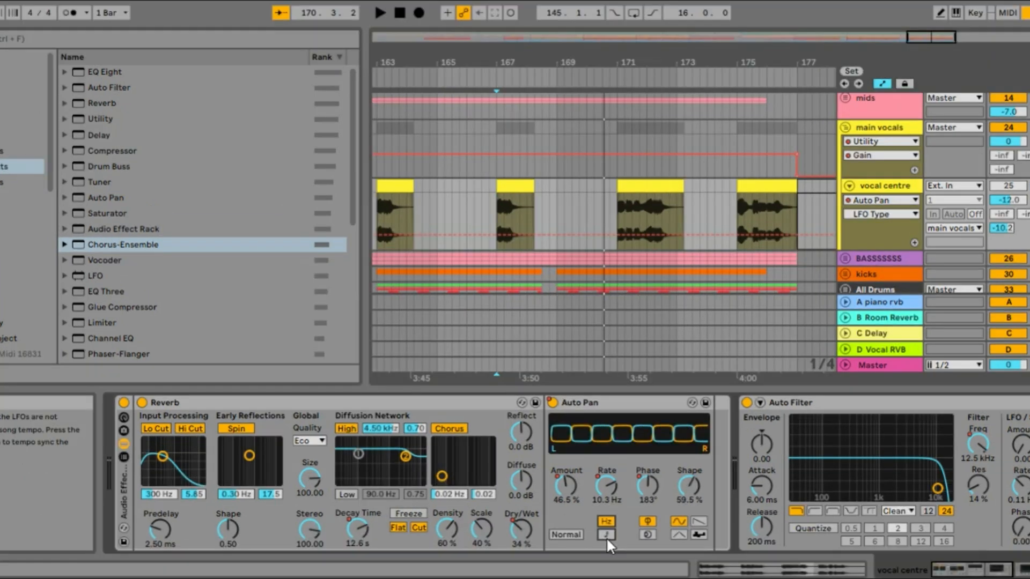
Step: Try the Auto Pan's rate synced at 1/8, return it to Hz, and select the random LFO waveform
{"action": "left_click", "coordinate": [594, 503]}
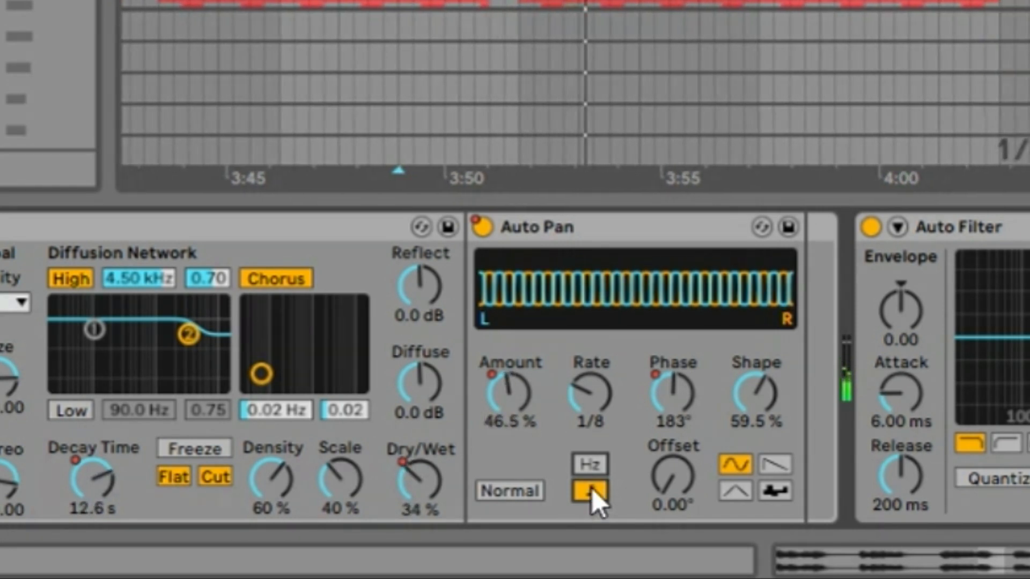
{"action": "left_click", "coordinate": [591, 470]}
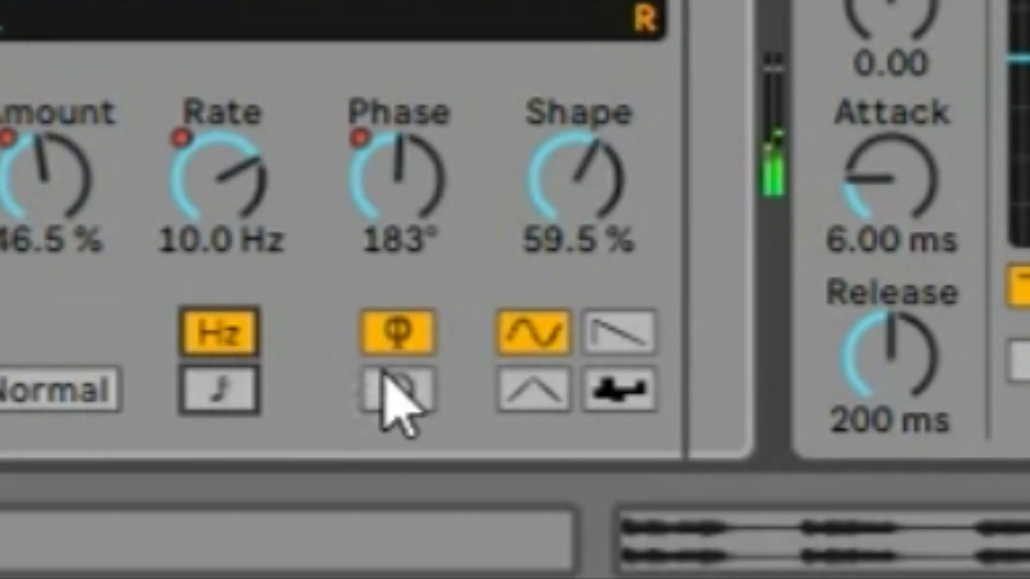
{"action": "left_click", "coordinate": [624, 394]}
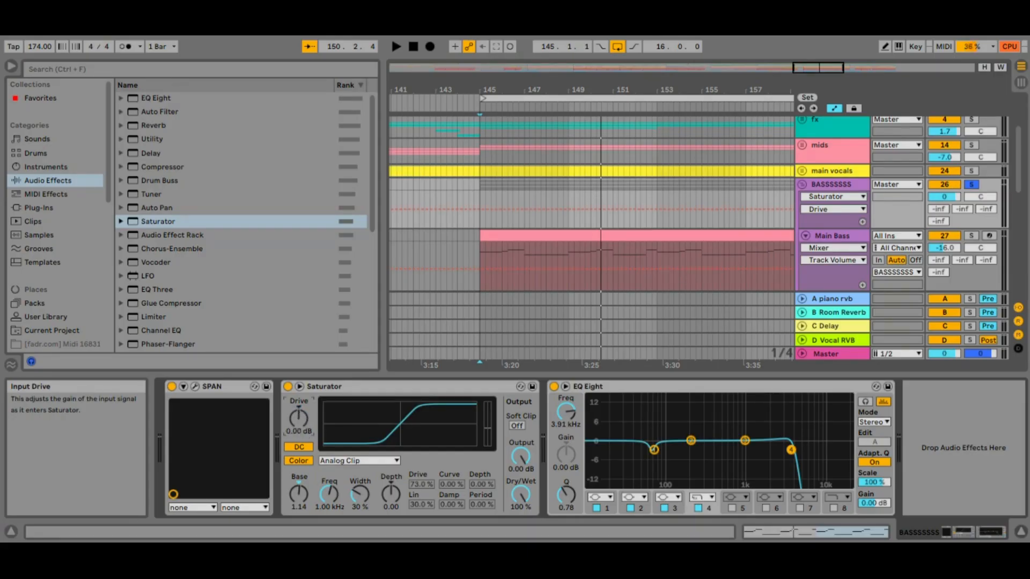
Step: Play the soloed bass group with the Saturator switched to Waveshaper, raising its Curve to 30% and lowering it again
{"action": "key", "text": "space"}
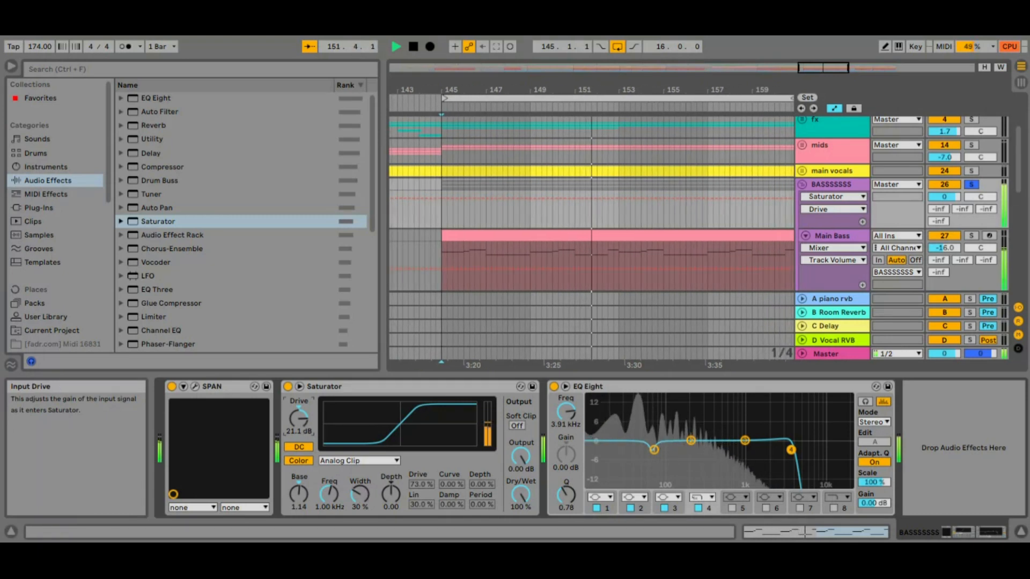
{"action": "left_click", "coordinate": [333, 461]}
{"action": "left_click", "coordinate": [329, 537]}
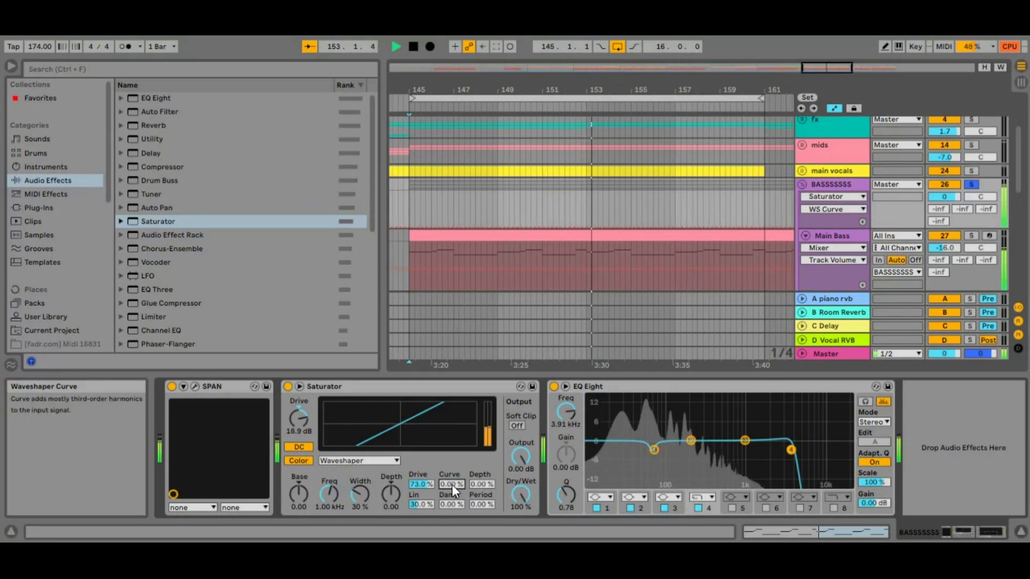
{"action": "scroll", "coordinate": [451, 484], "scroll_direction": "up", "scroll_amount": 15}
{"action": "scroll", "coordinate": [451, 484], "scroll_direction": "up", "scroll_amount": 13}
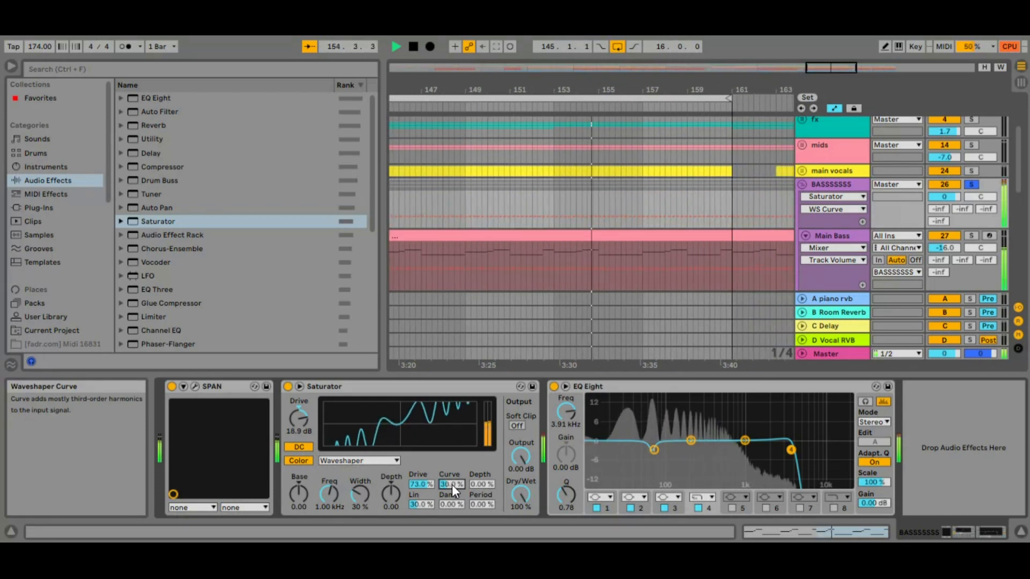
{"action": "scroll", "coordinate": [451, 484], "scroll_direction": "down", "scroll_amount": 15}
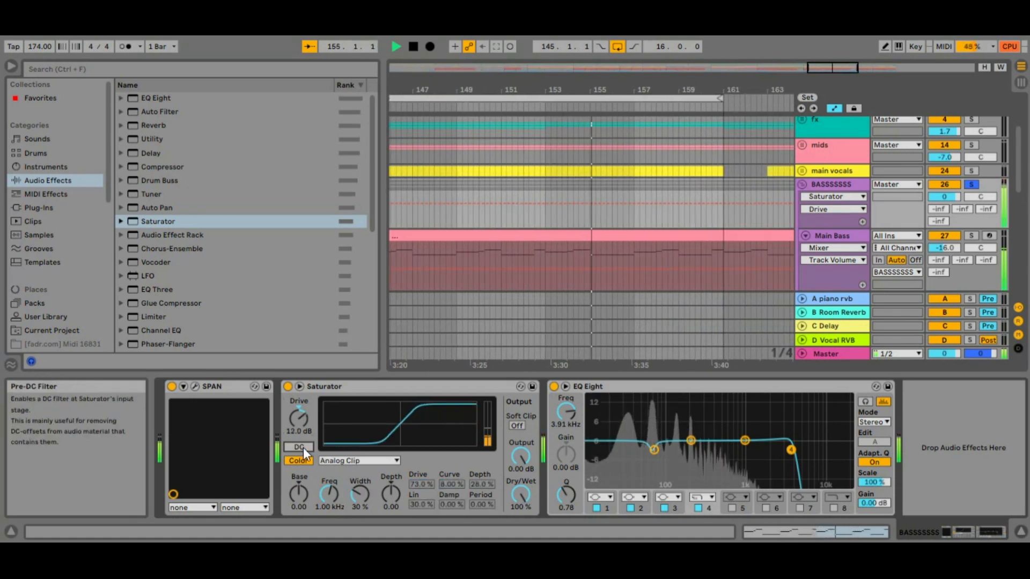
Step: Toggle the Saturator's Color filter off and on and lower the Color Base to -0.57
{"action": "left_click", "coordinate": [301, 460]}
{"action": "left_click", "coordinate": [301, 460]}
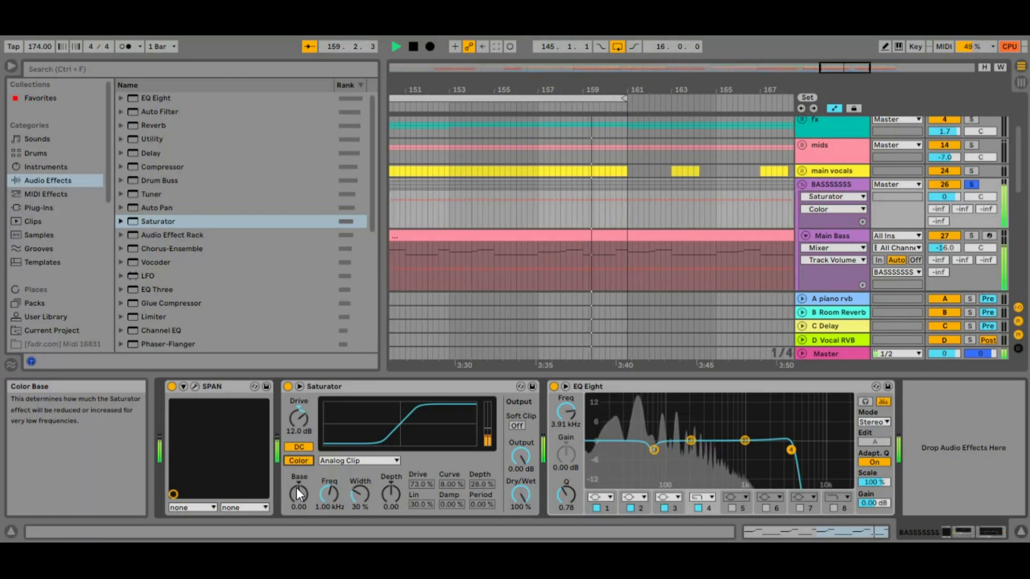
{"action": "mouse_move", "coordinate": [296, 490]}
{"action": "left_mouse_down"}
{"action": "mouse_move", "coordinate": [296, 425]}
{"action": "mouse_move", "coordinate": [296, 510]}
{"action": "mouse_move", "coordinate": [296, 501]}
{"action": "left_mouse_up"}
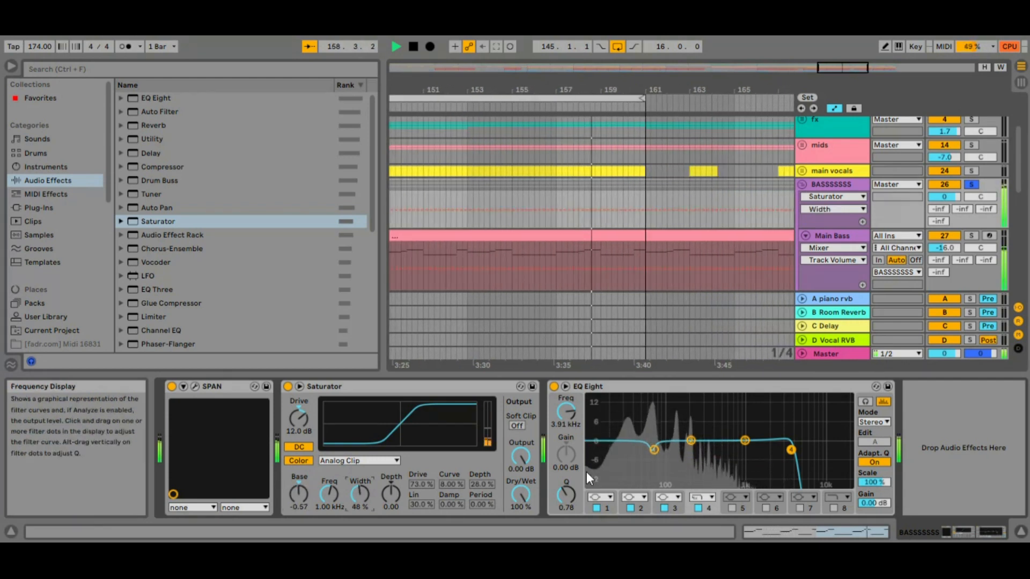
Step: Try the Saturator's Output at -6.86 dB and more Drive, return Output to 0 dB, and enable Soft Clip
{"action": "left_click_drag", "start_coordinate": [523, 456], "coordinate": [522, 476]}
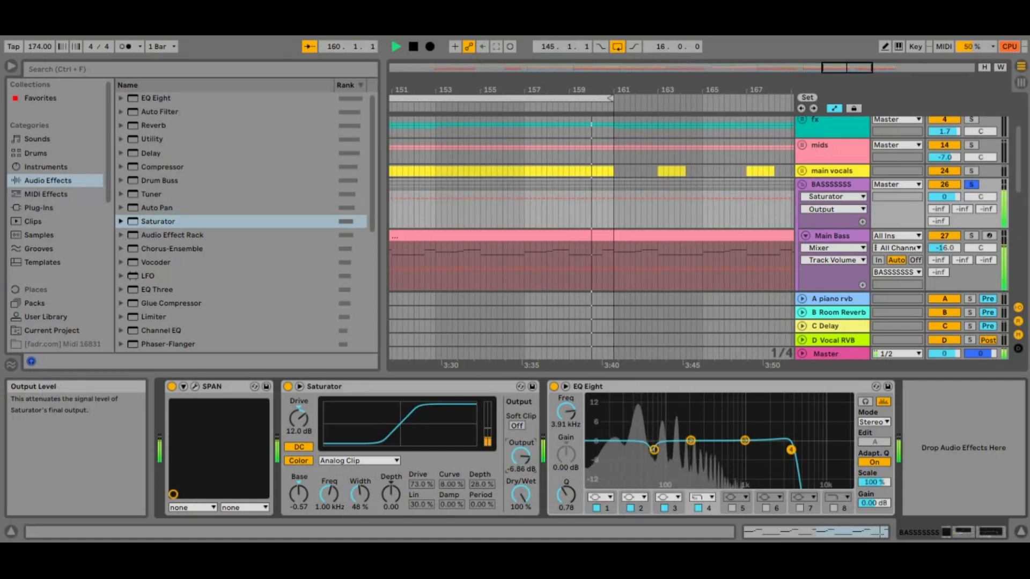
{"action": "left_click_drag", "start_coordinate": [298, 420], "coordinate": [298, 383]}
{"action": "left_click_drag", "start_coordinate": [519, 457], "coordinate": [520, 458]}
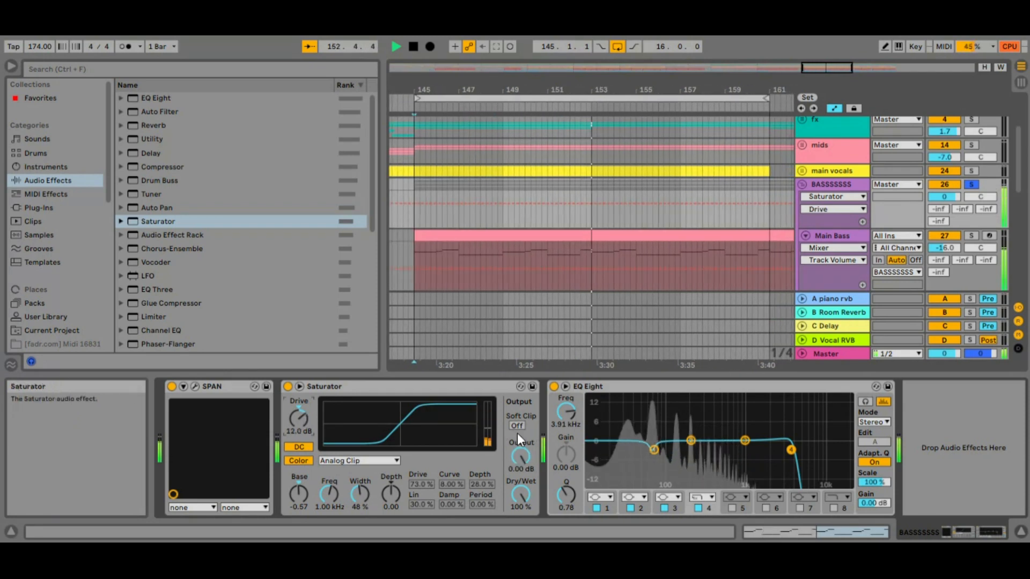
{"action": "left_click", "coordinate": [518, 427]}
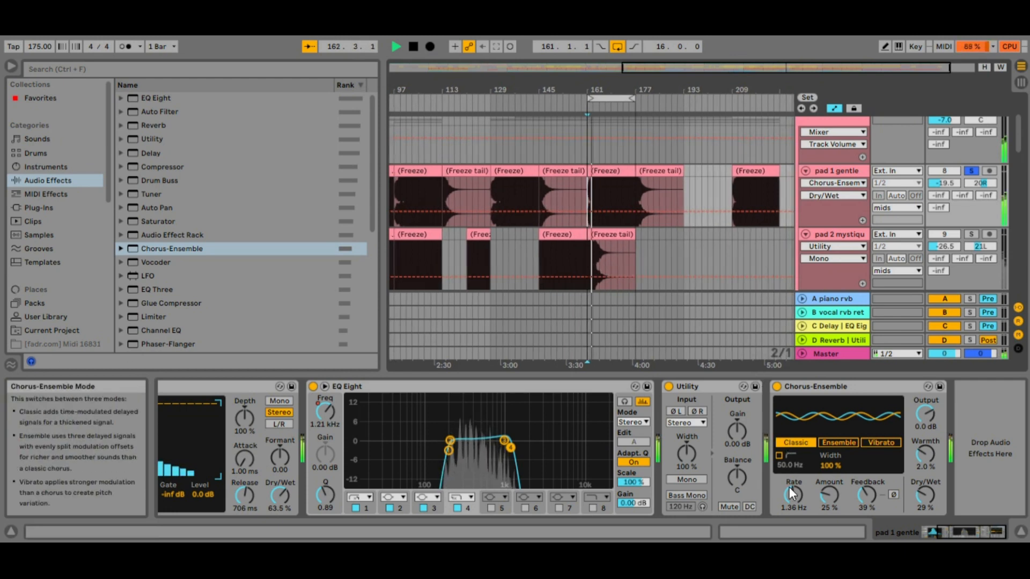
Step: Set the Chorus-Ensemble on the pad 1 gentle track to Rate 1.23 Hz, Amount 82% and Feedback 47%
{"action": "left_click_drag", "start_coordinate": [792, 493], "coordinate": [827, 462]}
{"action": "left_click", "coordinate": [827, 495]}
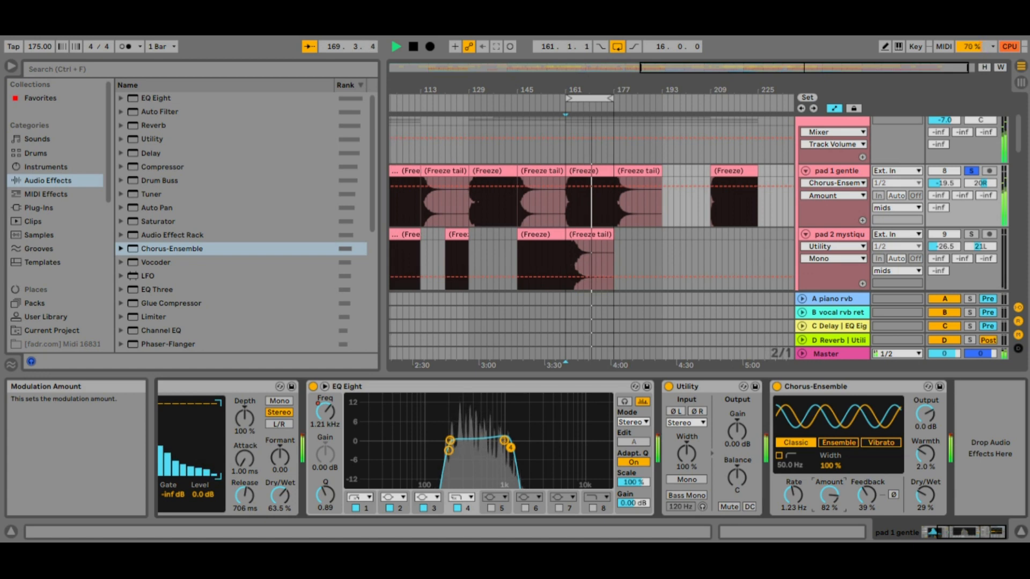
{"action": "left_click_drag", "start_coordinate": [866, 495], "coordinate": [867, 469]}
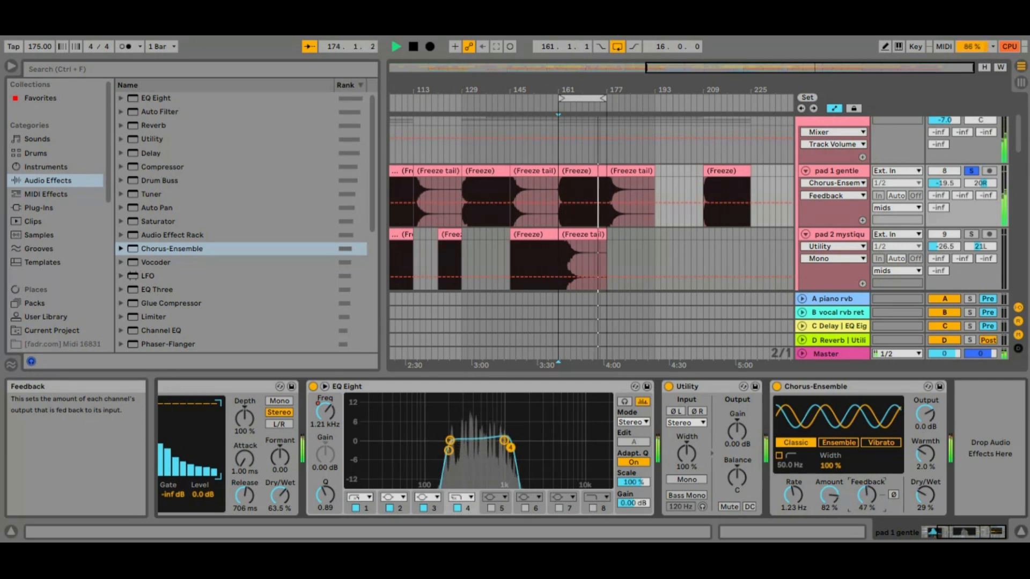
Step: Raise the pad chorus's Warmth to 6.3%, try its Dry/Wet at 56%, and lower the mix again
{"action": "left_click", "coordinate": [923, 496]}
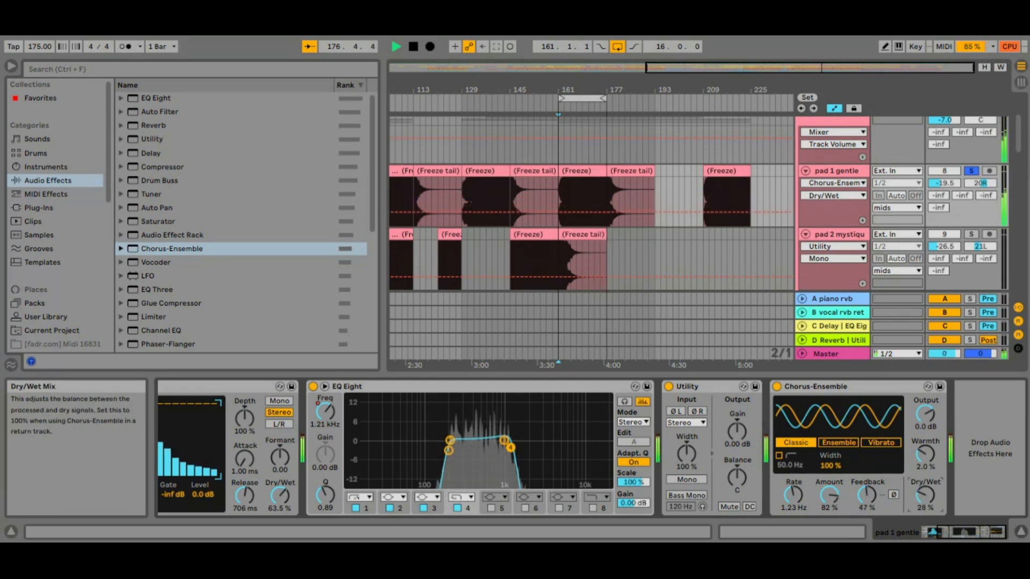
{"action": "mouse_move", "coordinate": [924, 454]}
{"action": "left_mouse_down"}
{"action": "mouse_move", "coordinate": [925, 435]}
{"action": "mouse_move", "coordinate": [924, 453]}
{"action": "left_mouse_up"}
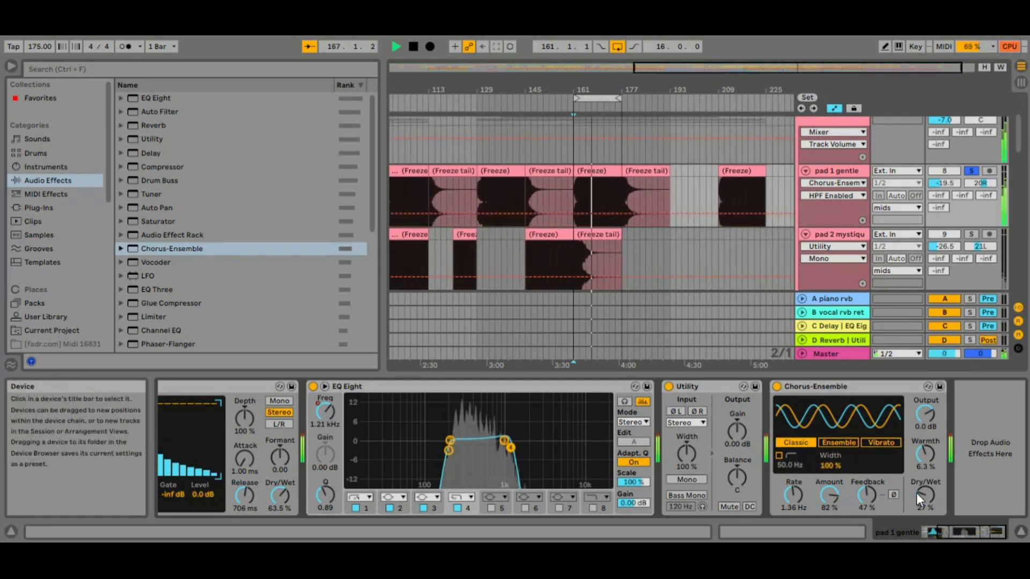
{"action": "left_click_drag", "start_coordinate": [924, 494], "coordinate": [924, 486]}
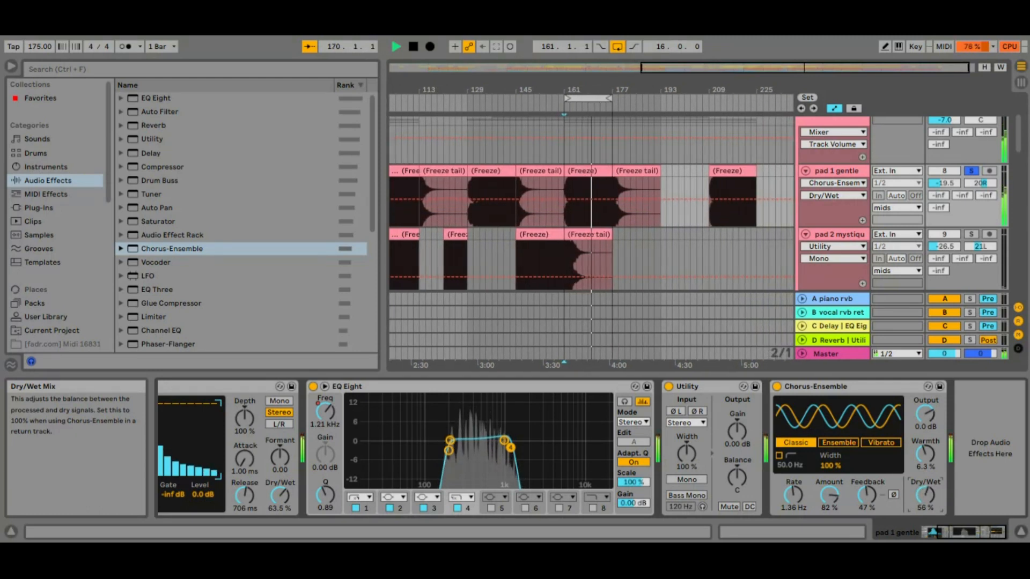
{"action": "left_click_drag", "start_coordinate": [924, 500], "coordinate": [923, 504]}
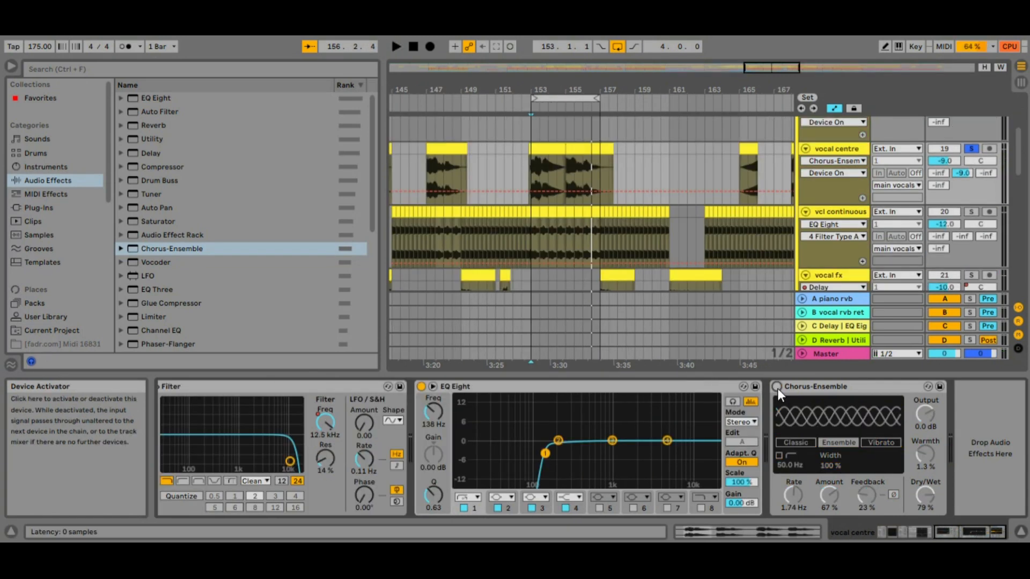
Step: Play the vocal centre track from bar 153, turn on its Chorus-Ensemble, and adjust the modulation Amount
{"action": "key", "text": "space"}
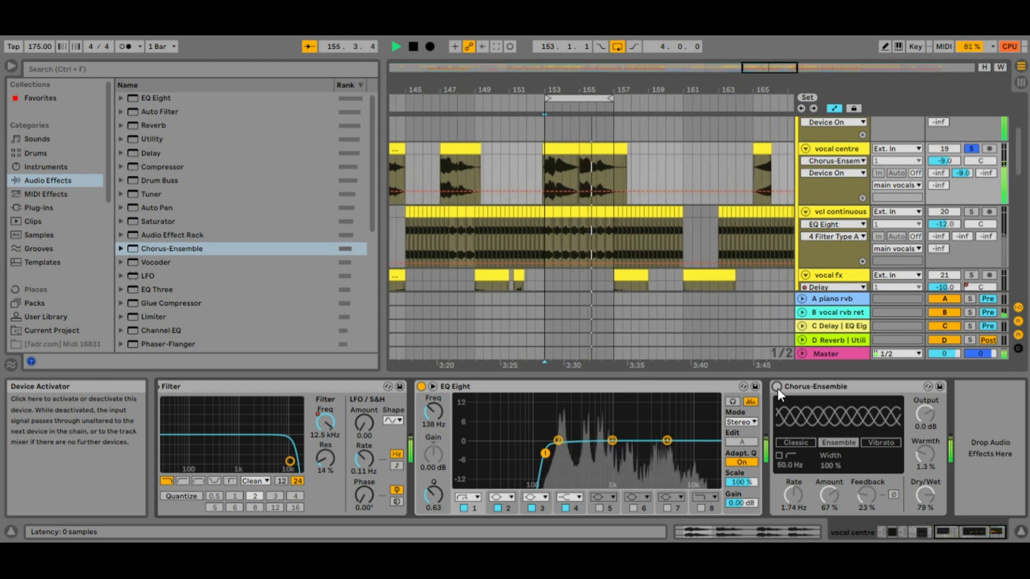
{"action": "left_click", "coordinate": [776, 386]}
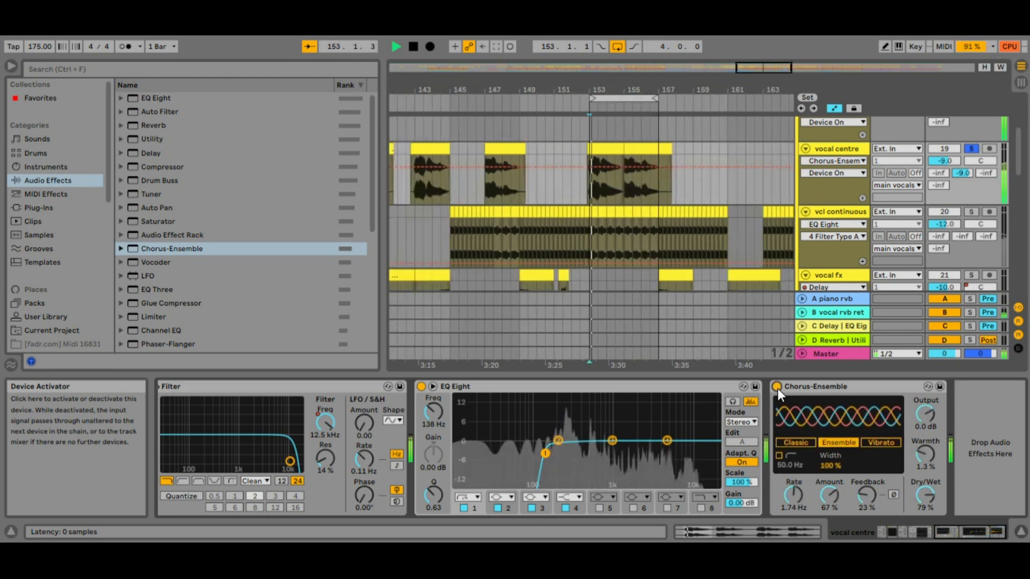
{"action": "left_click", "coordinate": [829, 494]}
{"action": "left_click_drag", "start_coordinate": [829, 493], "coordinate": [830, 495]}
Step: Play riser 2 through the Chorus-Ensemble's Vibrato mode, setting Rate to 4.44 Hz and Offset to 0°
{"action": "key", "text": "space"}
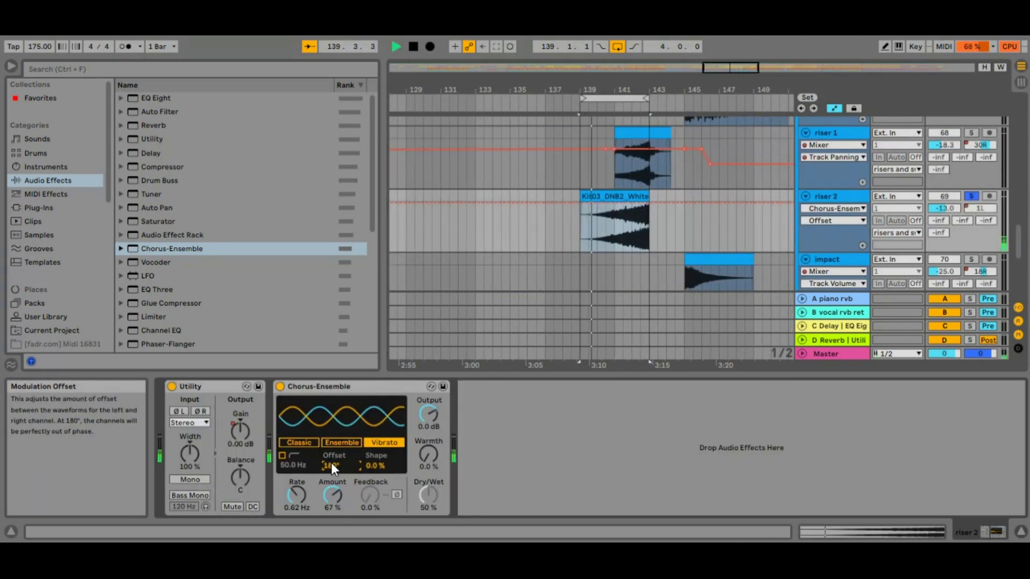
{"action": "left_click", "coordinate": [297, 492]}
{"action": "left_click_drag", "start_coordinate": [297, 494], "coordinate": [296, 455]}
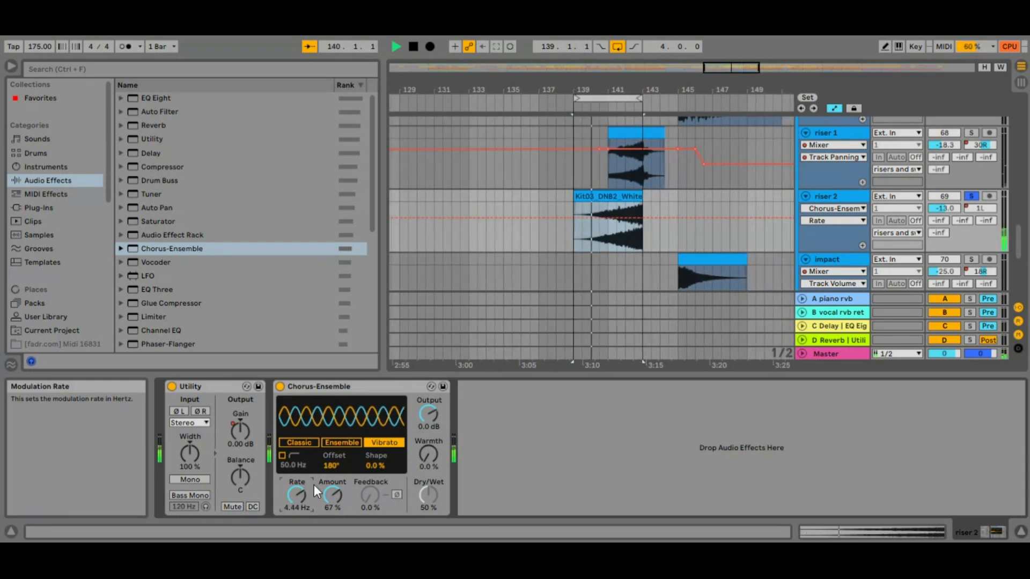
{"action": "left_click", "coordinate": [330, 469]}
{"action": "key", "text": "Delete"}
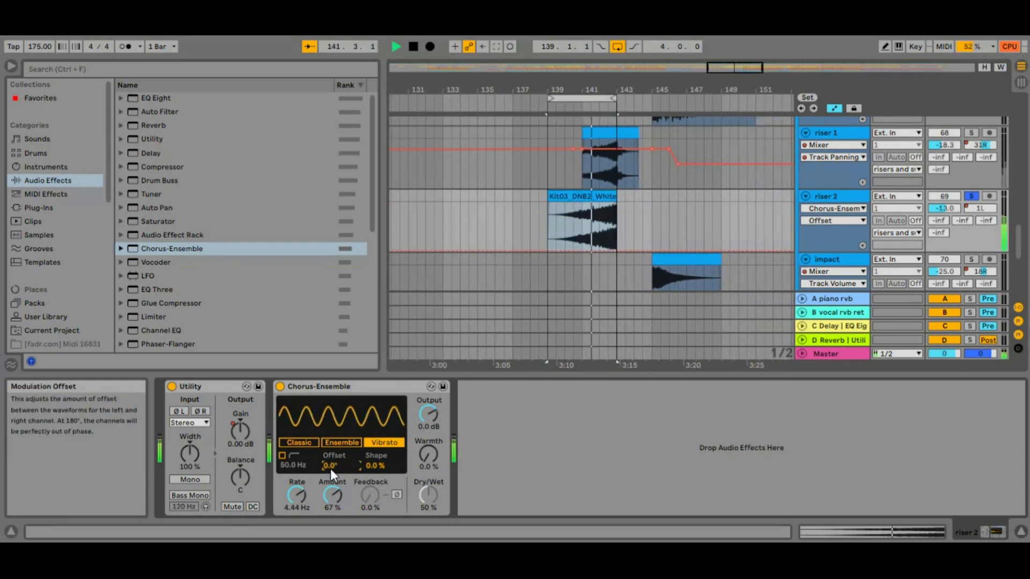